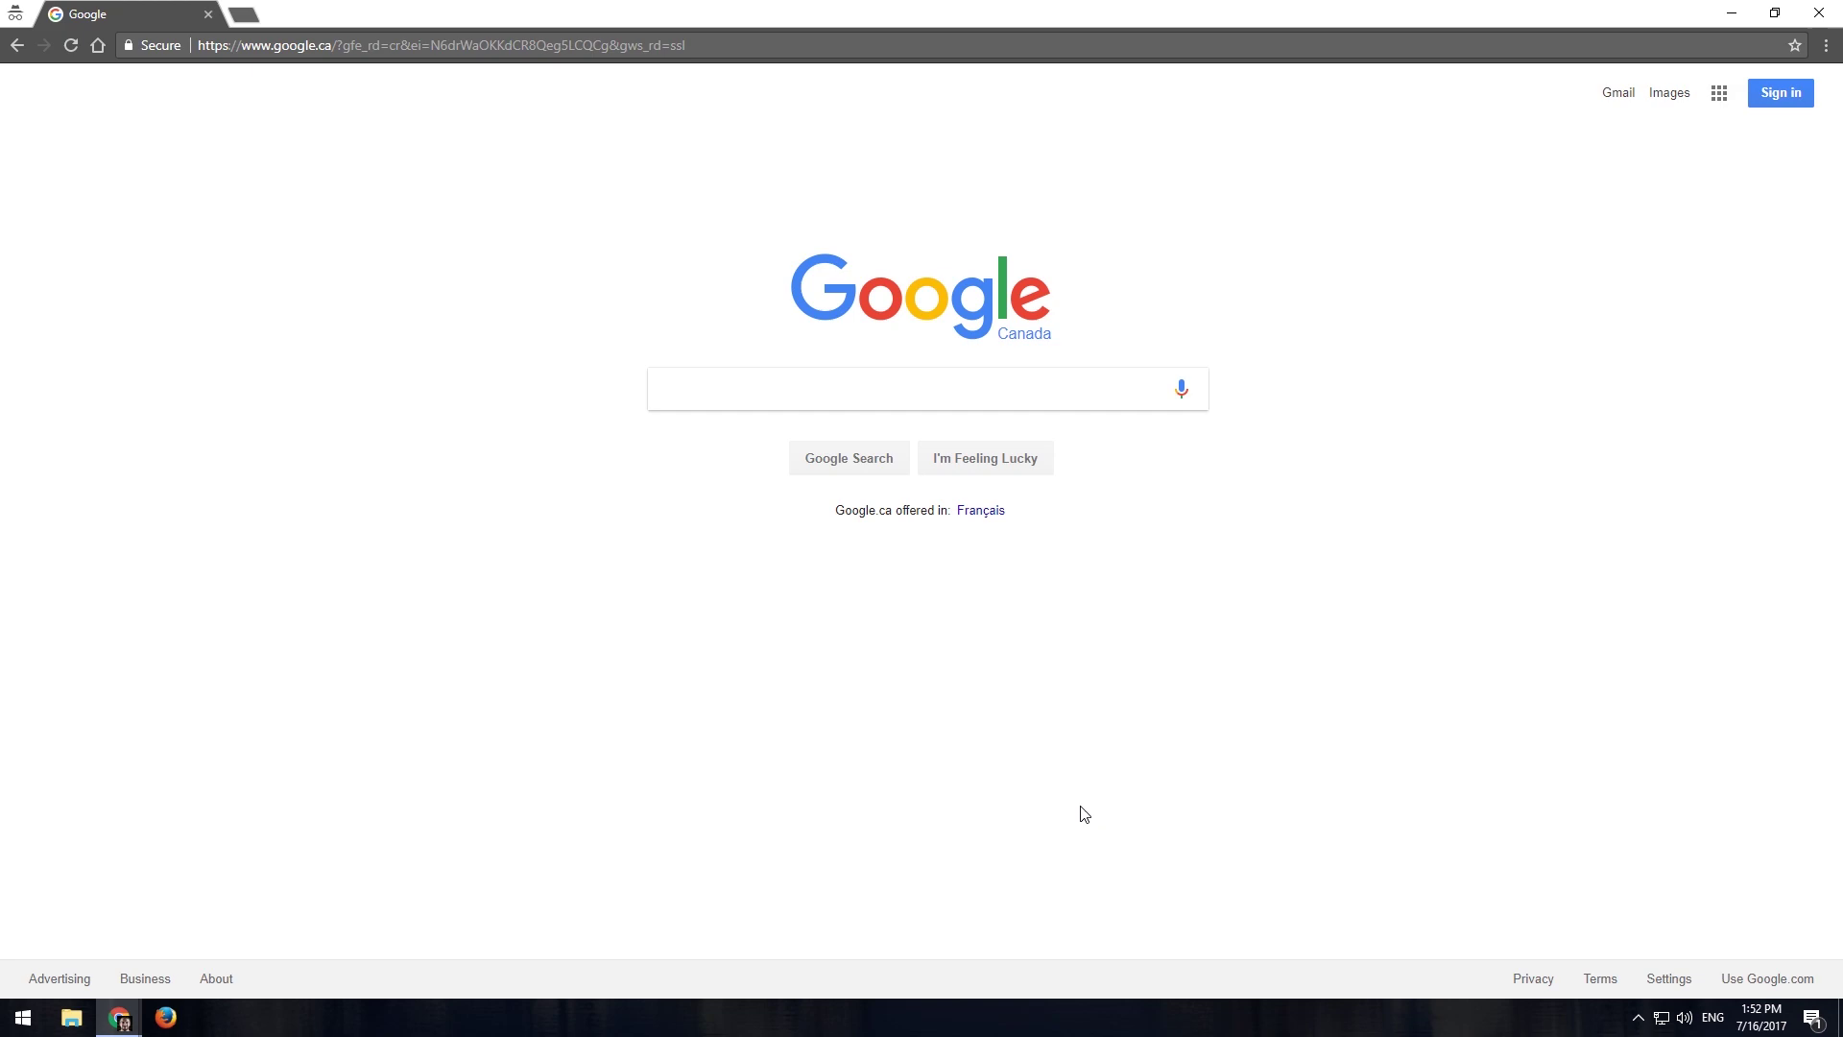
# - Bring up the GeForce Experience share overlay over the Google home page with Alt+Z
pyautogui.hotkey('alt', 'z')
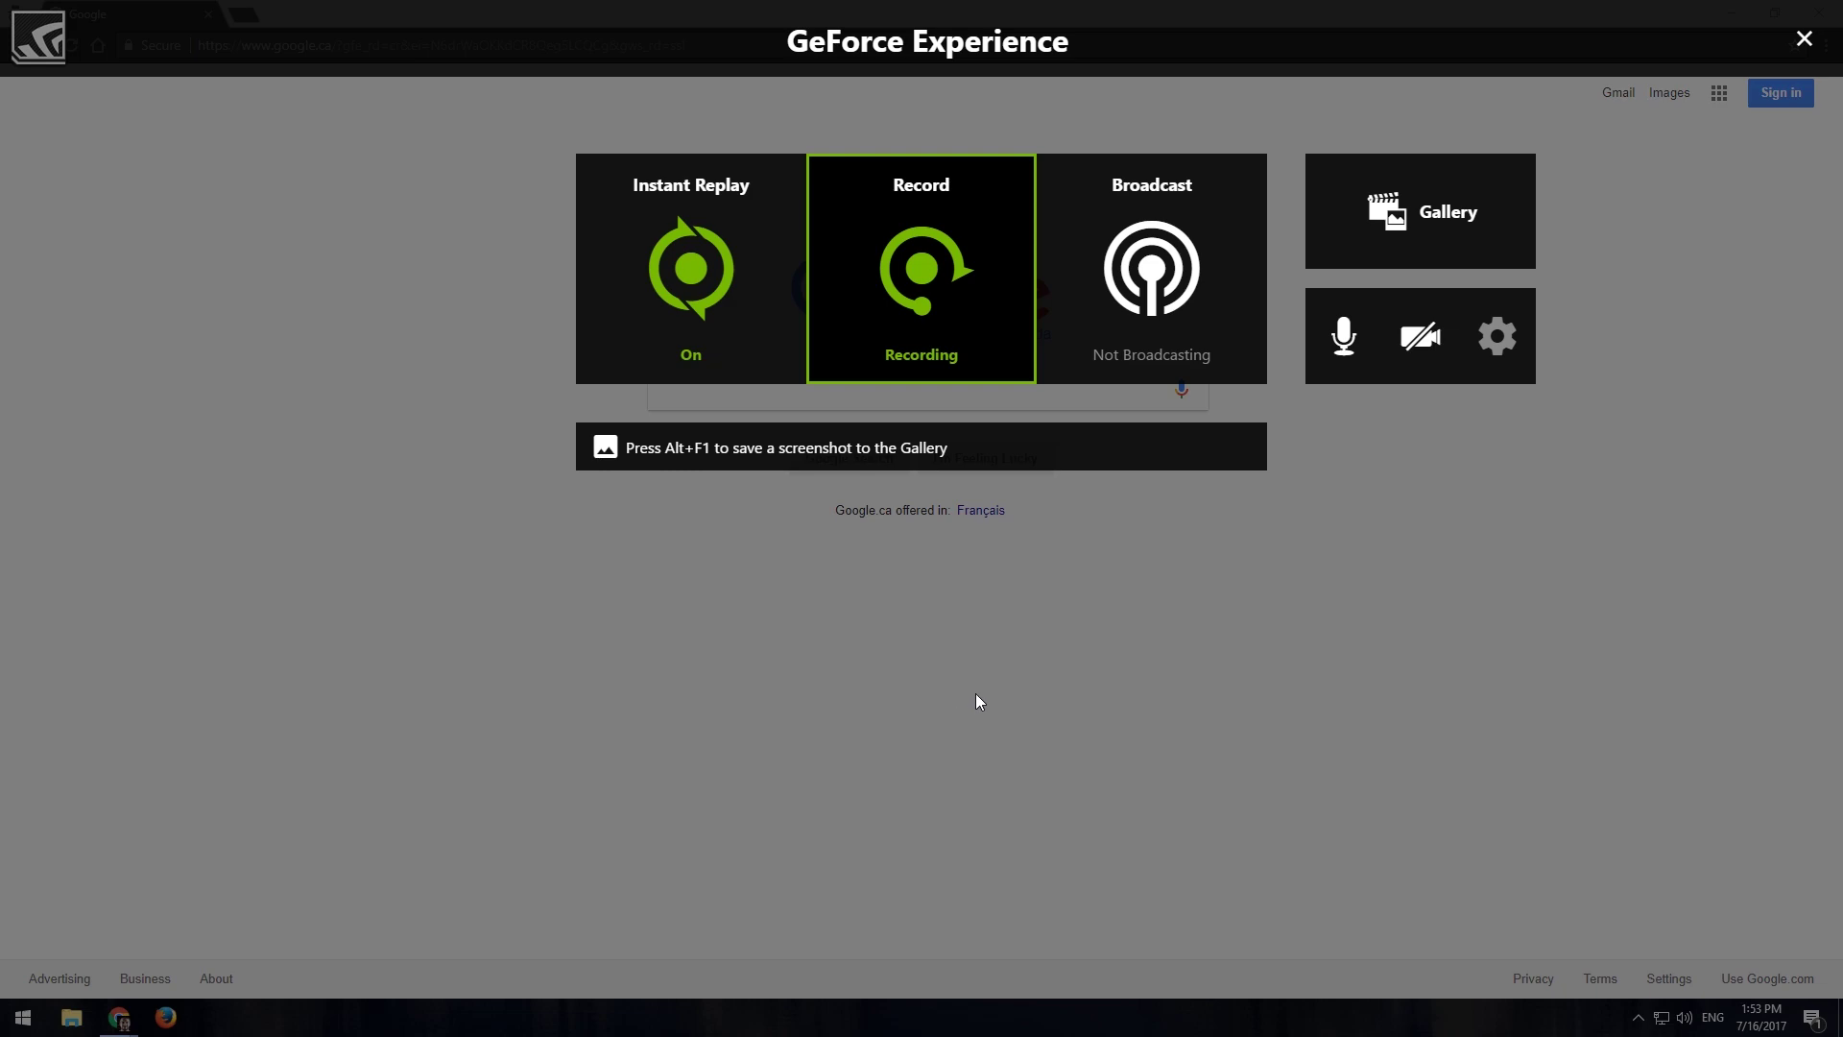
# - Dismiss the GeForce Experience overlay to return to the Google Canada home page
pyautogui.press('Left')
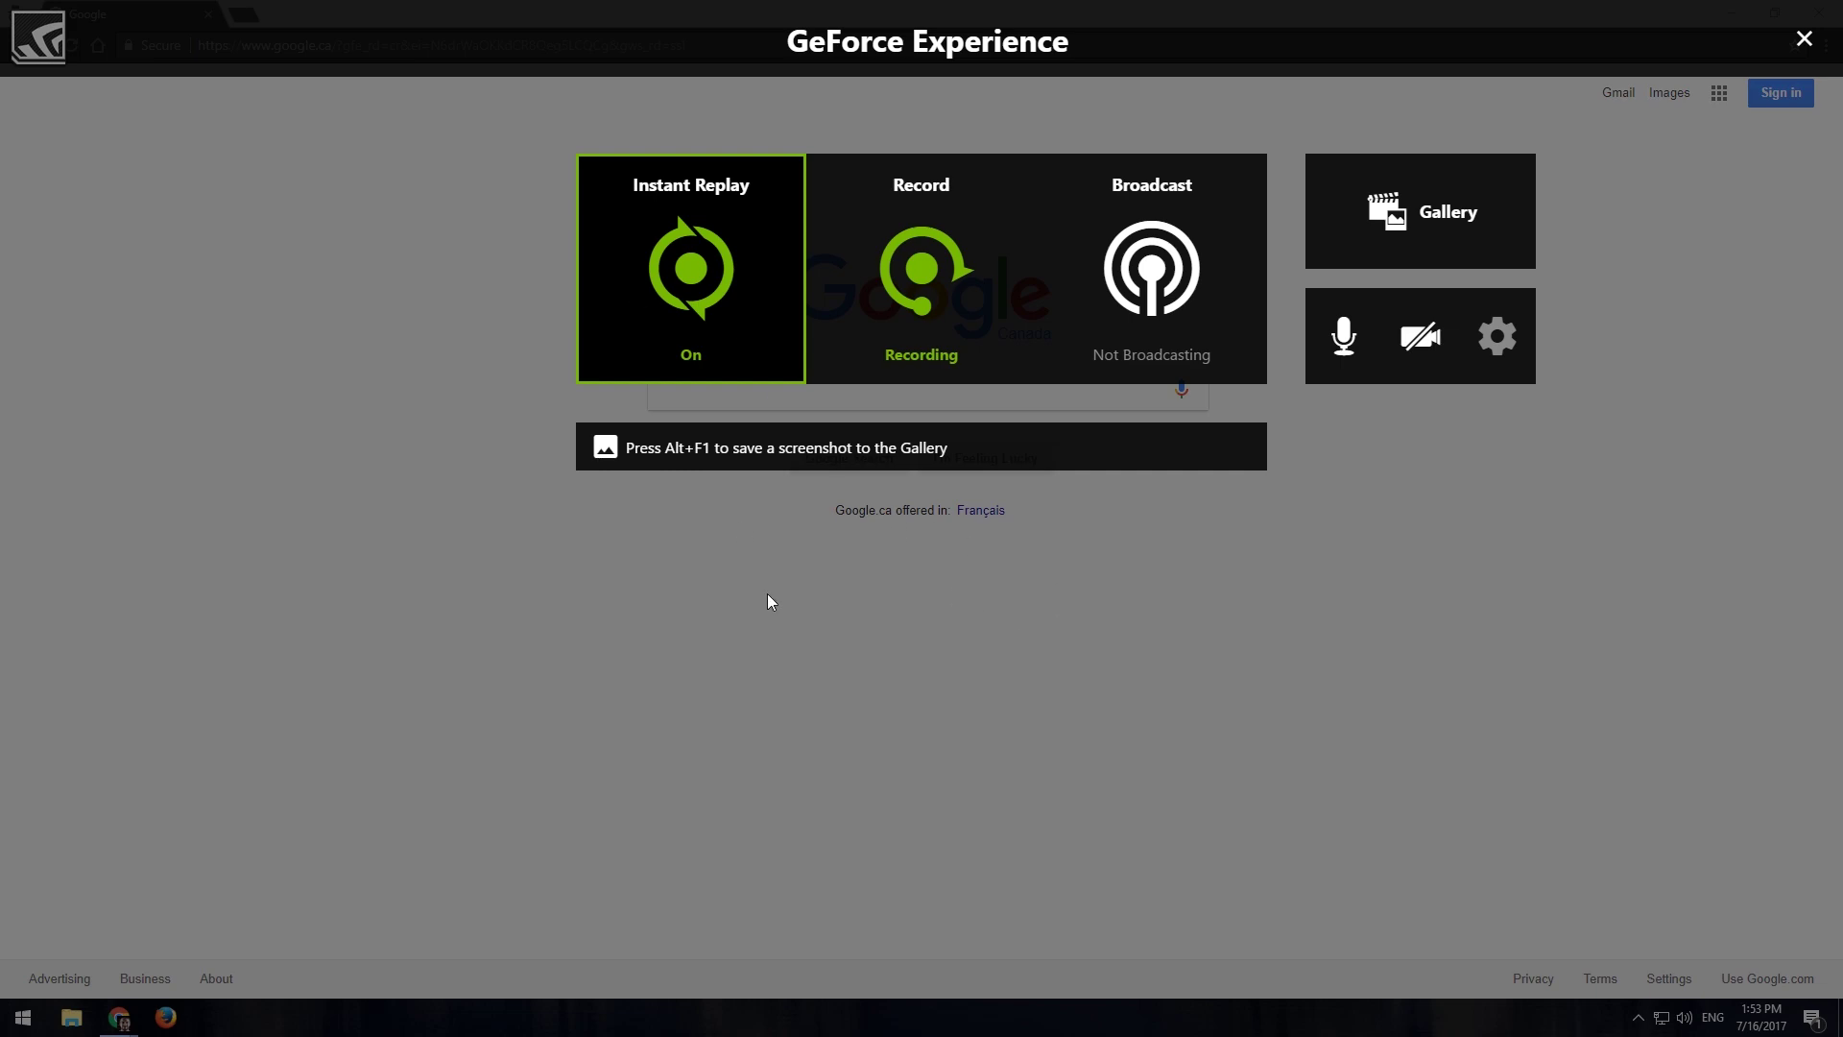
pyautogui.hotkey('alt', 'z')
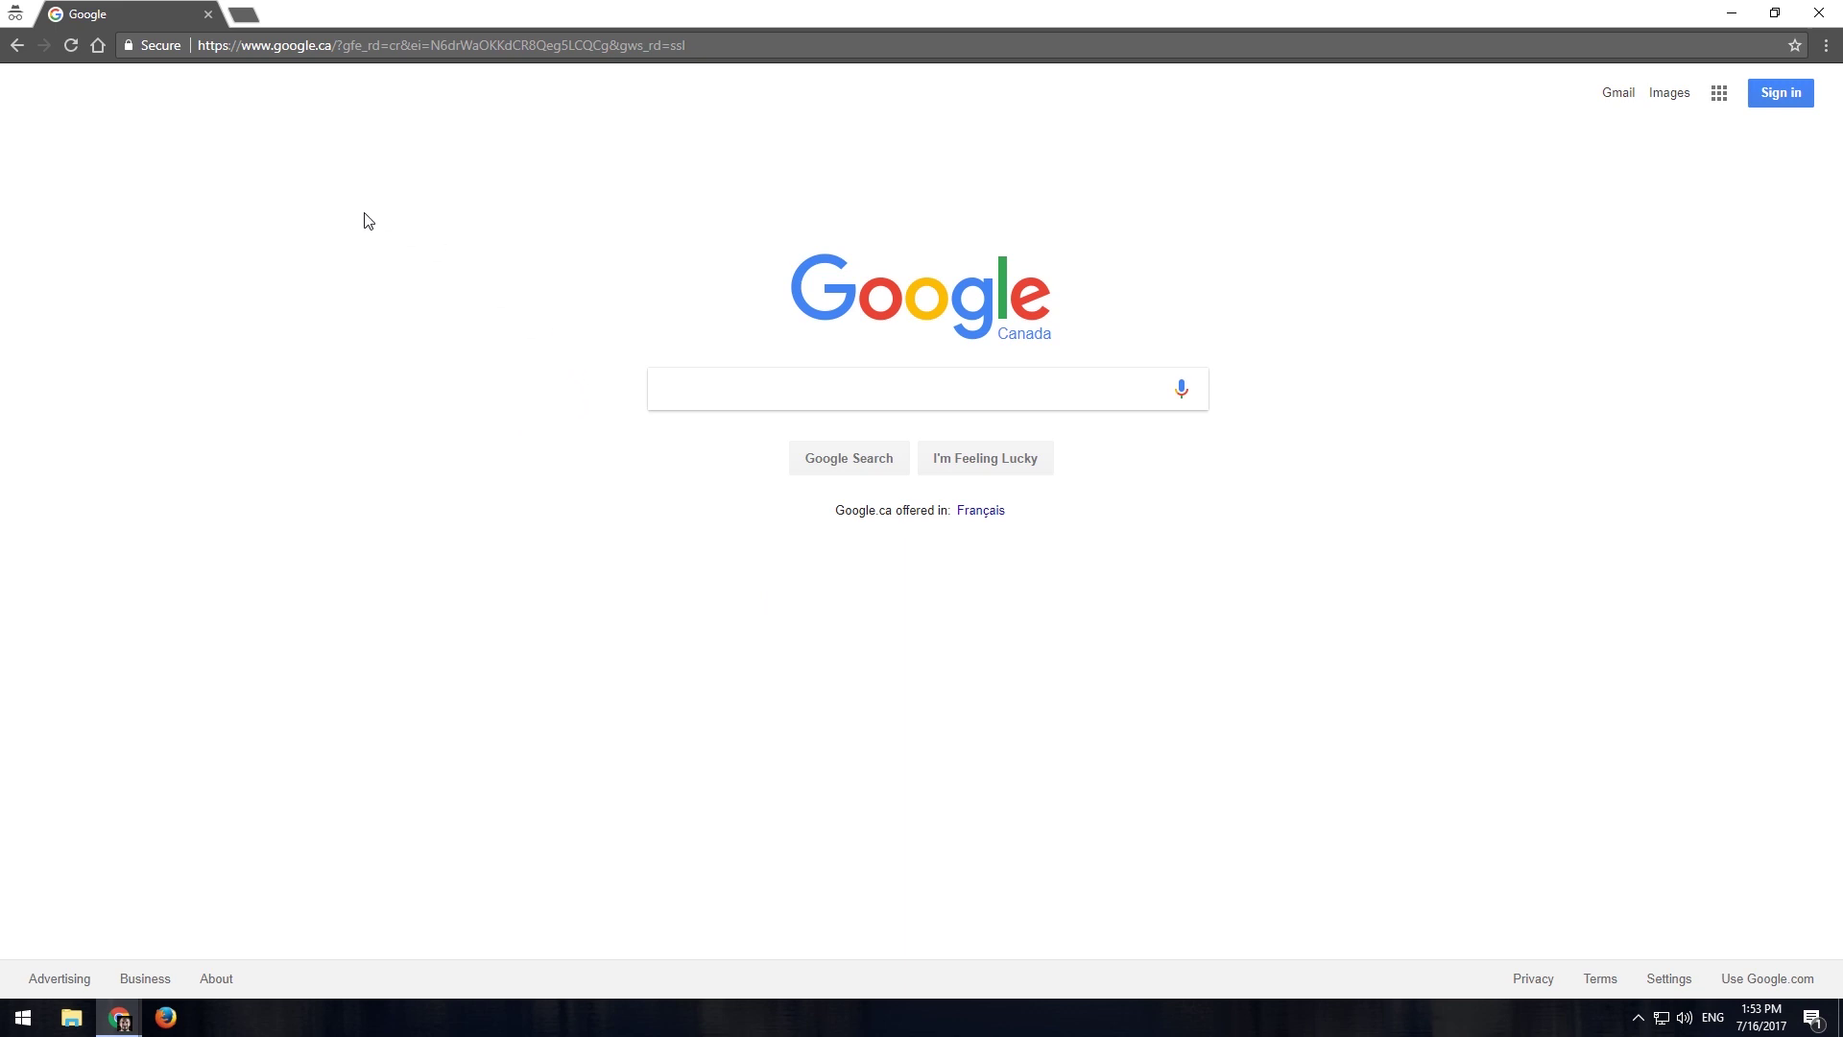
# - Search Google for 'vb virtual cable' and open the 'Virtual Audio Cable - VB Audio' result
pyautogui.click(786, 387)
pyautogui.write('vb')
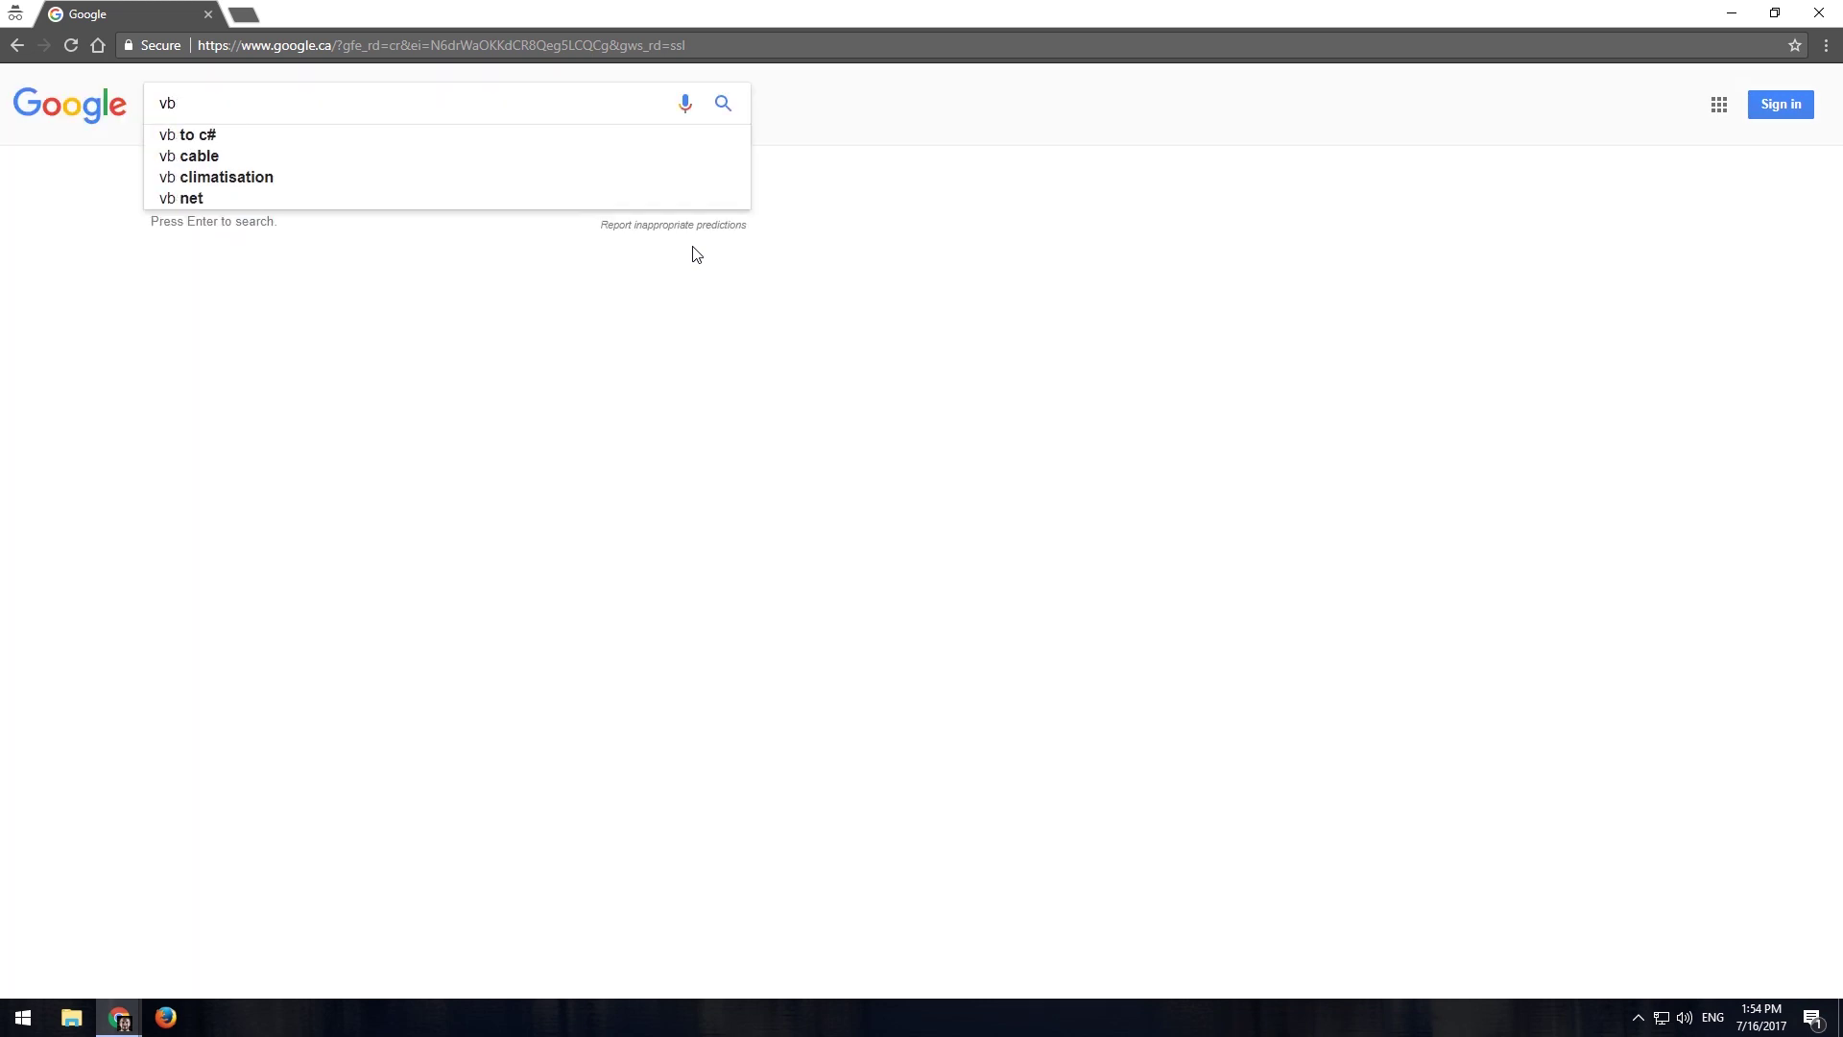
pyautogui.press('BackSpace')
pyautogui.press('BackSpace')
pyautogui.press('BackSpace')
pyautogui.write('vb aud')
pyautogui.press('BackSpace')
pyautogui.press('BackSpace')
pyautogui.press('BackSpace')
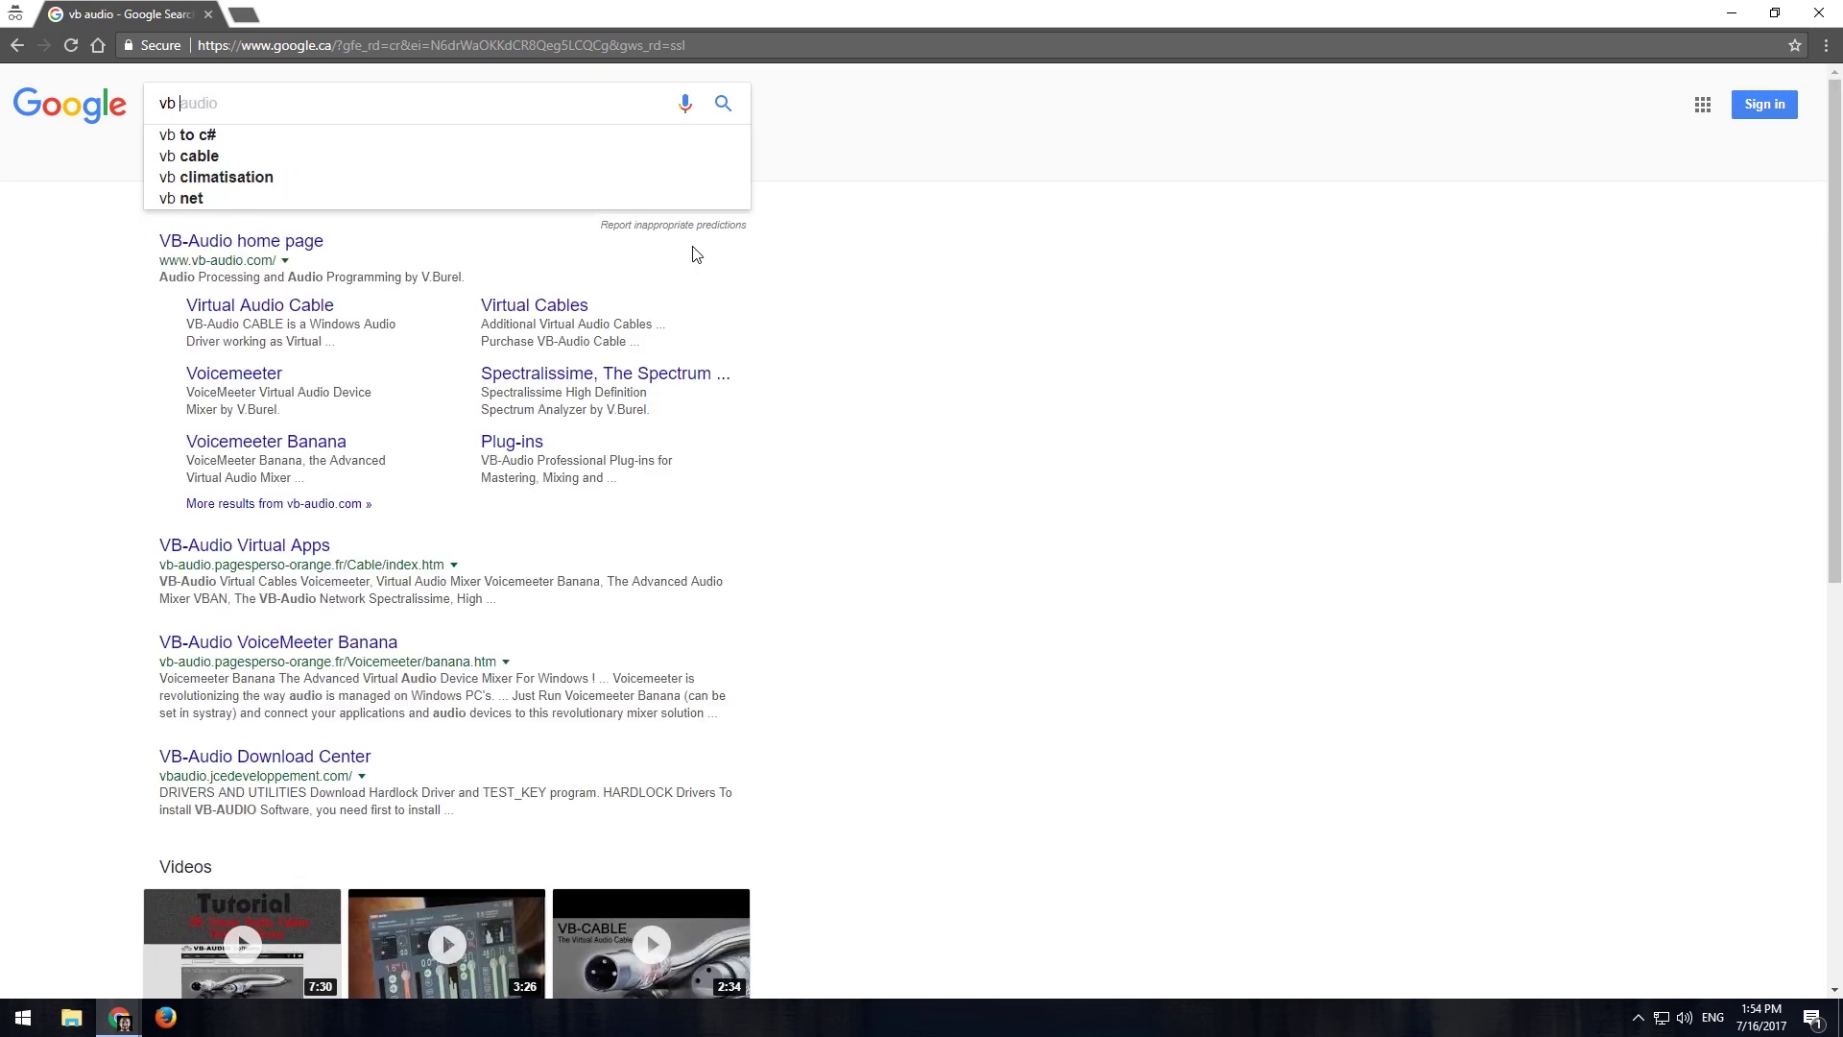
pyautogui.write('virtual cab')
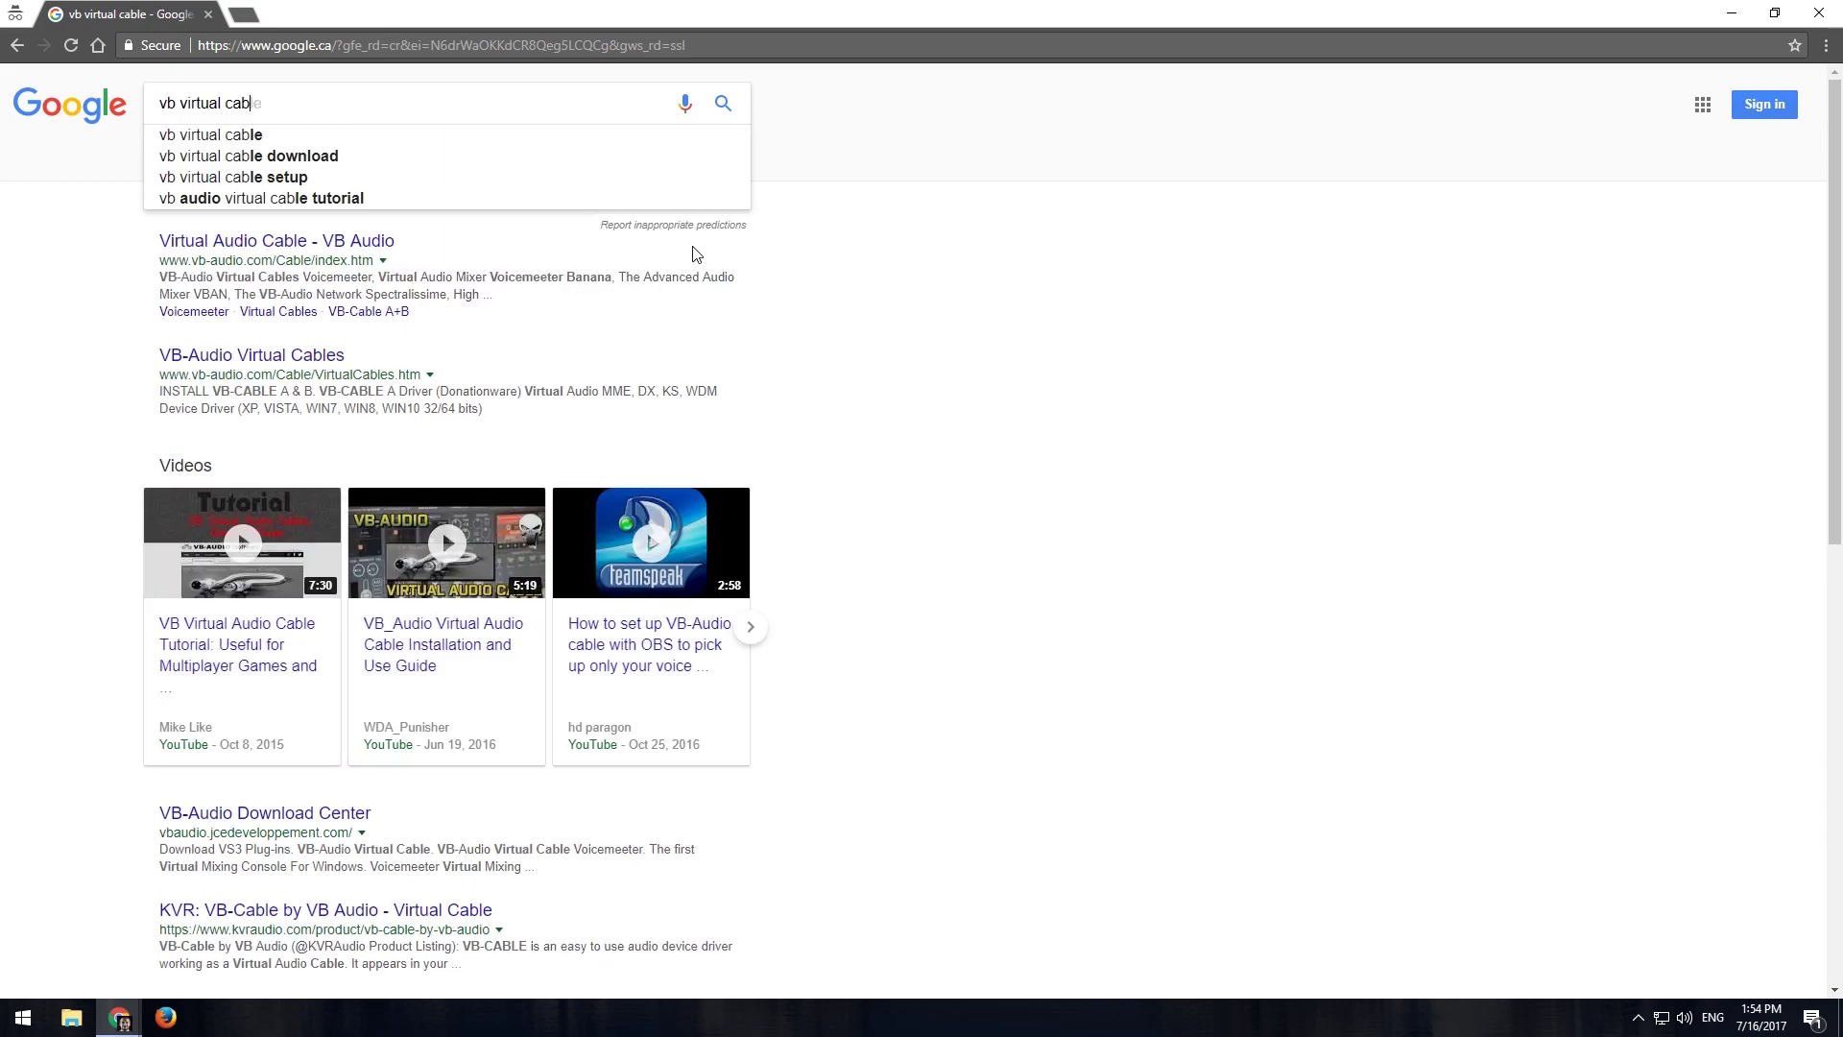
pyautogui.write('le')
pyautogui.press('Return')
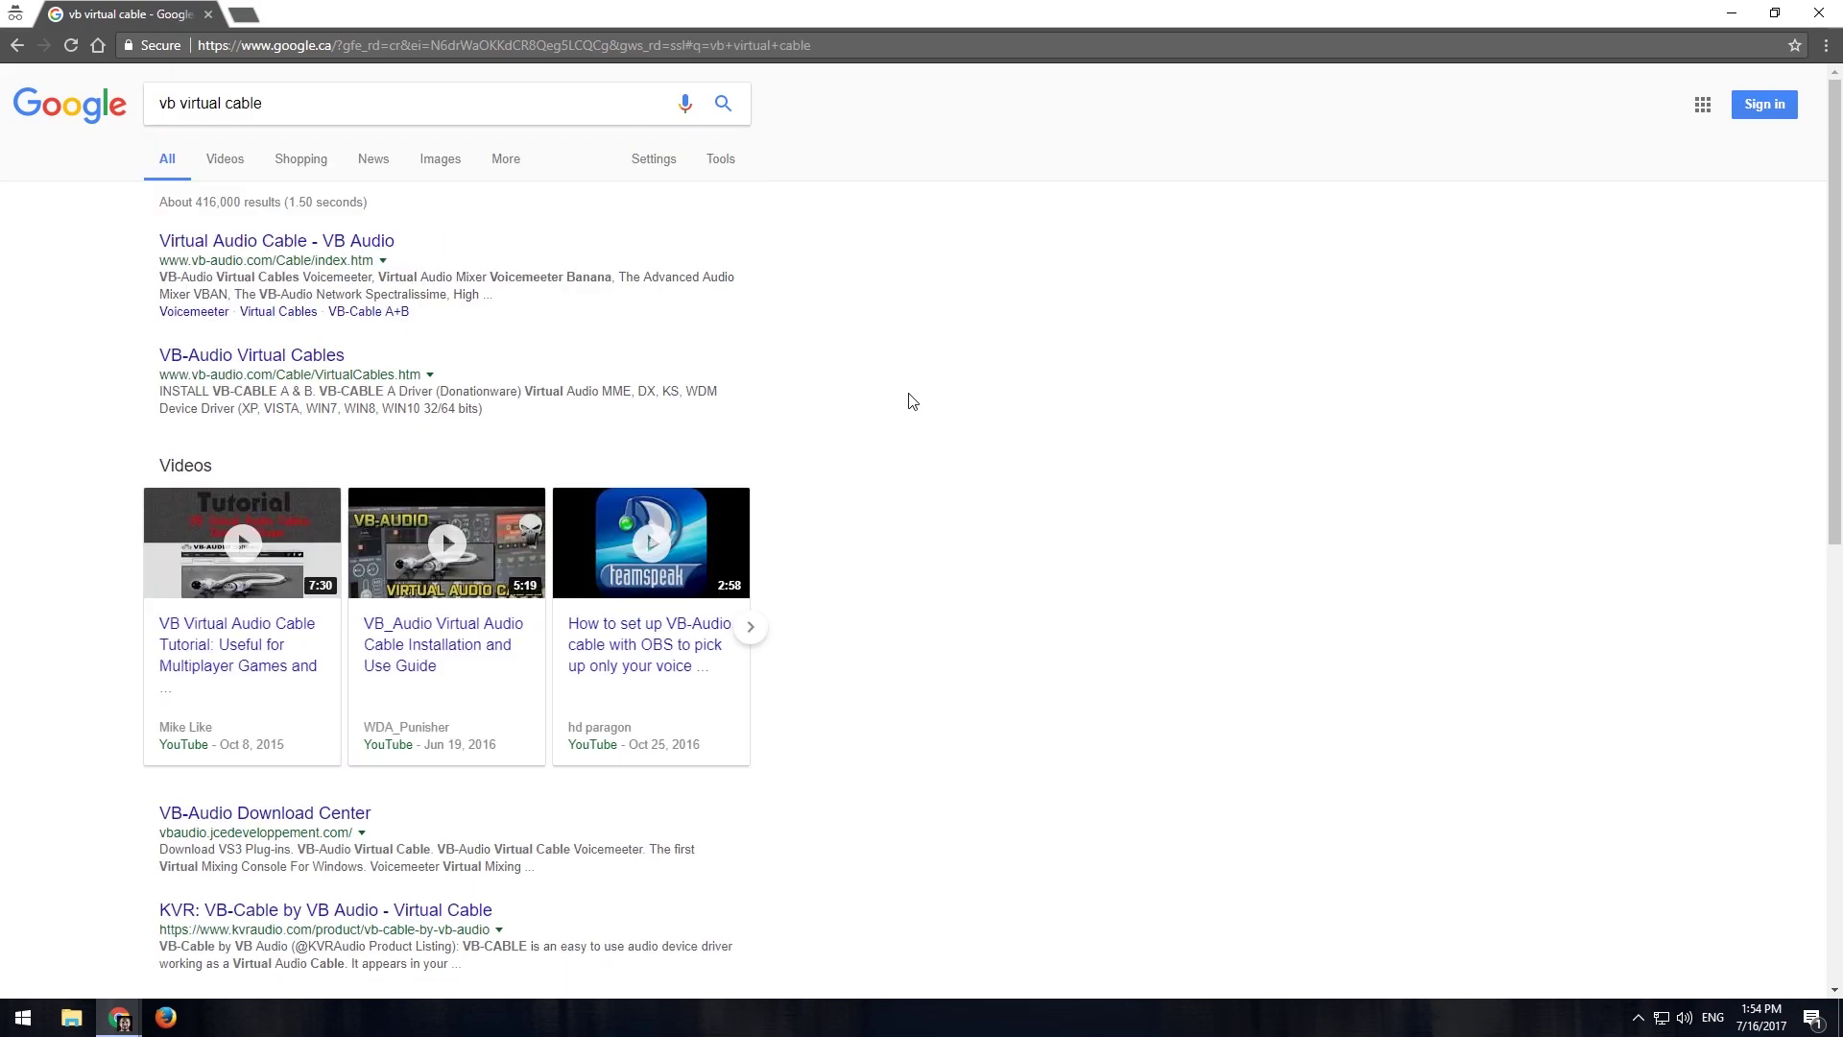
pyautogui.click(309, 251)
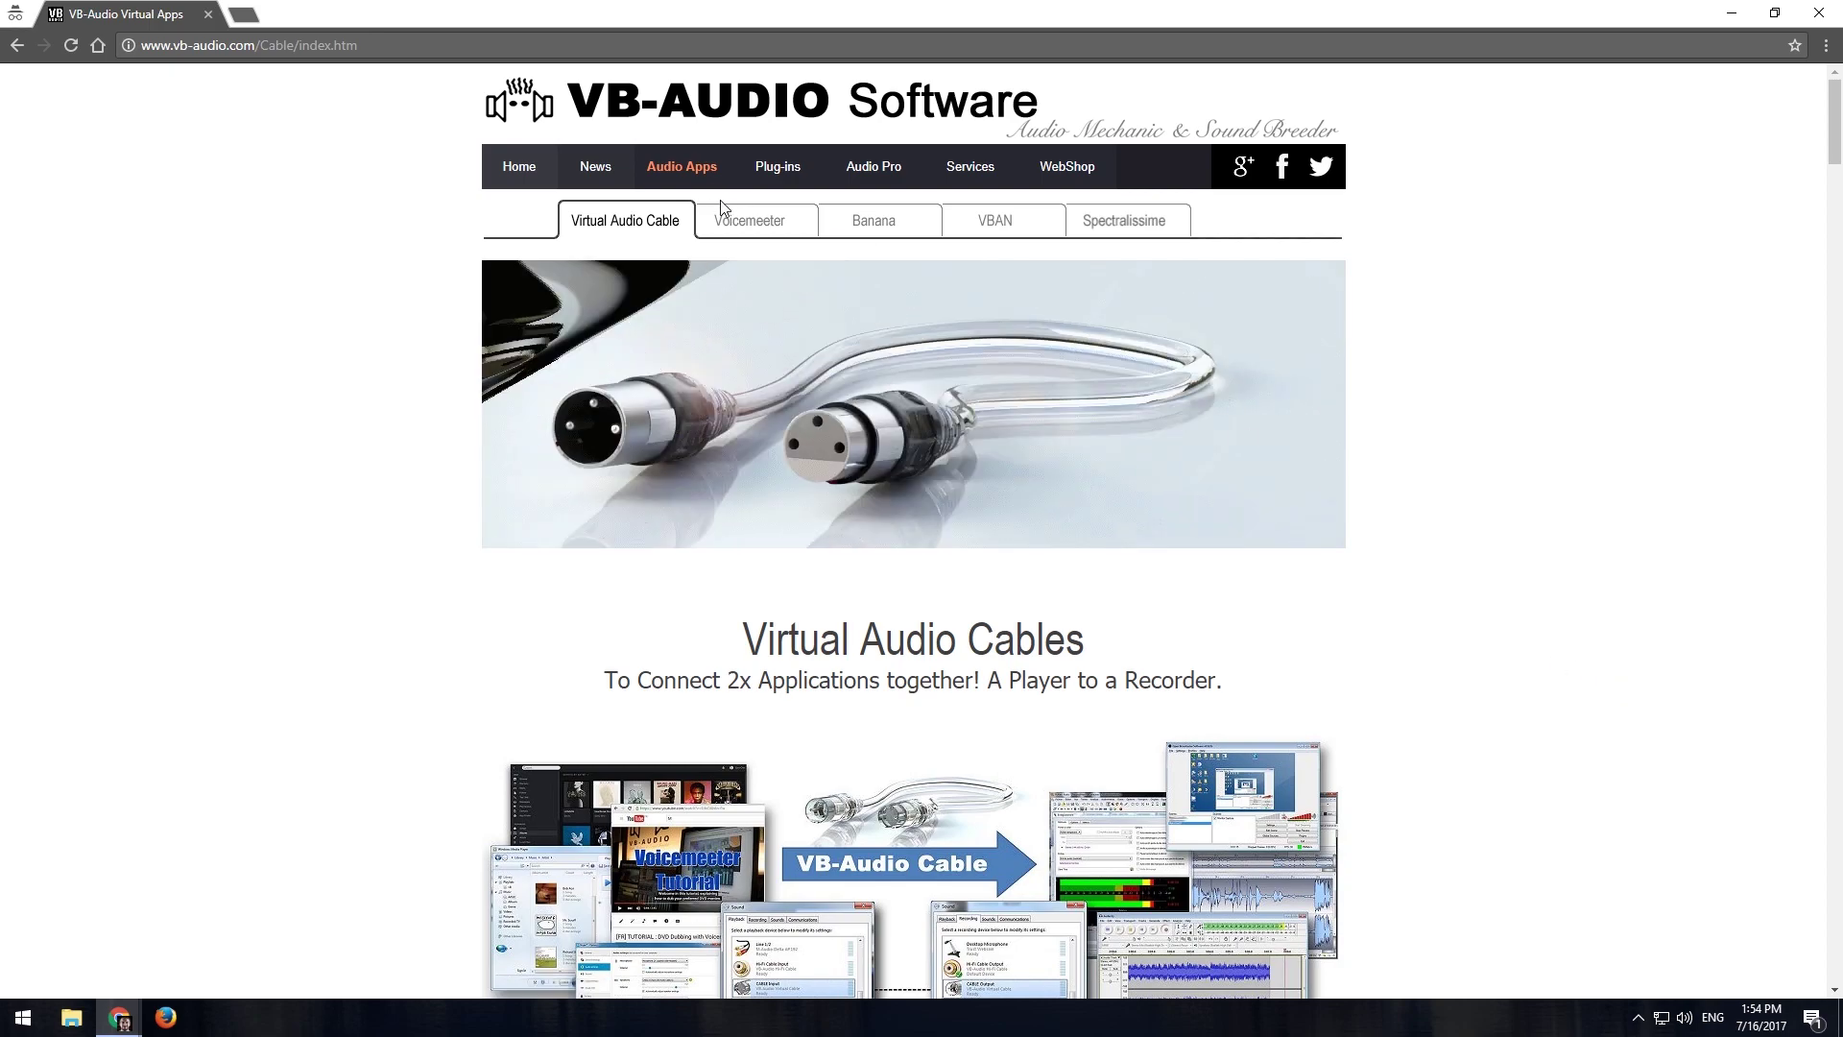
pyautogui.click(747, 218)
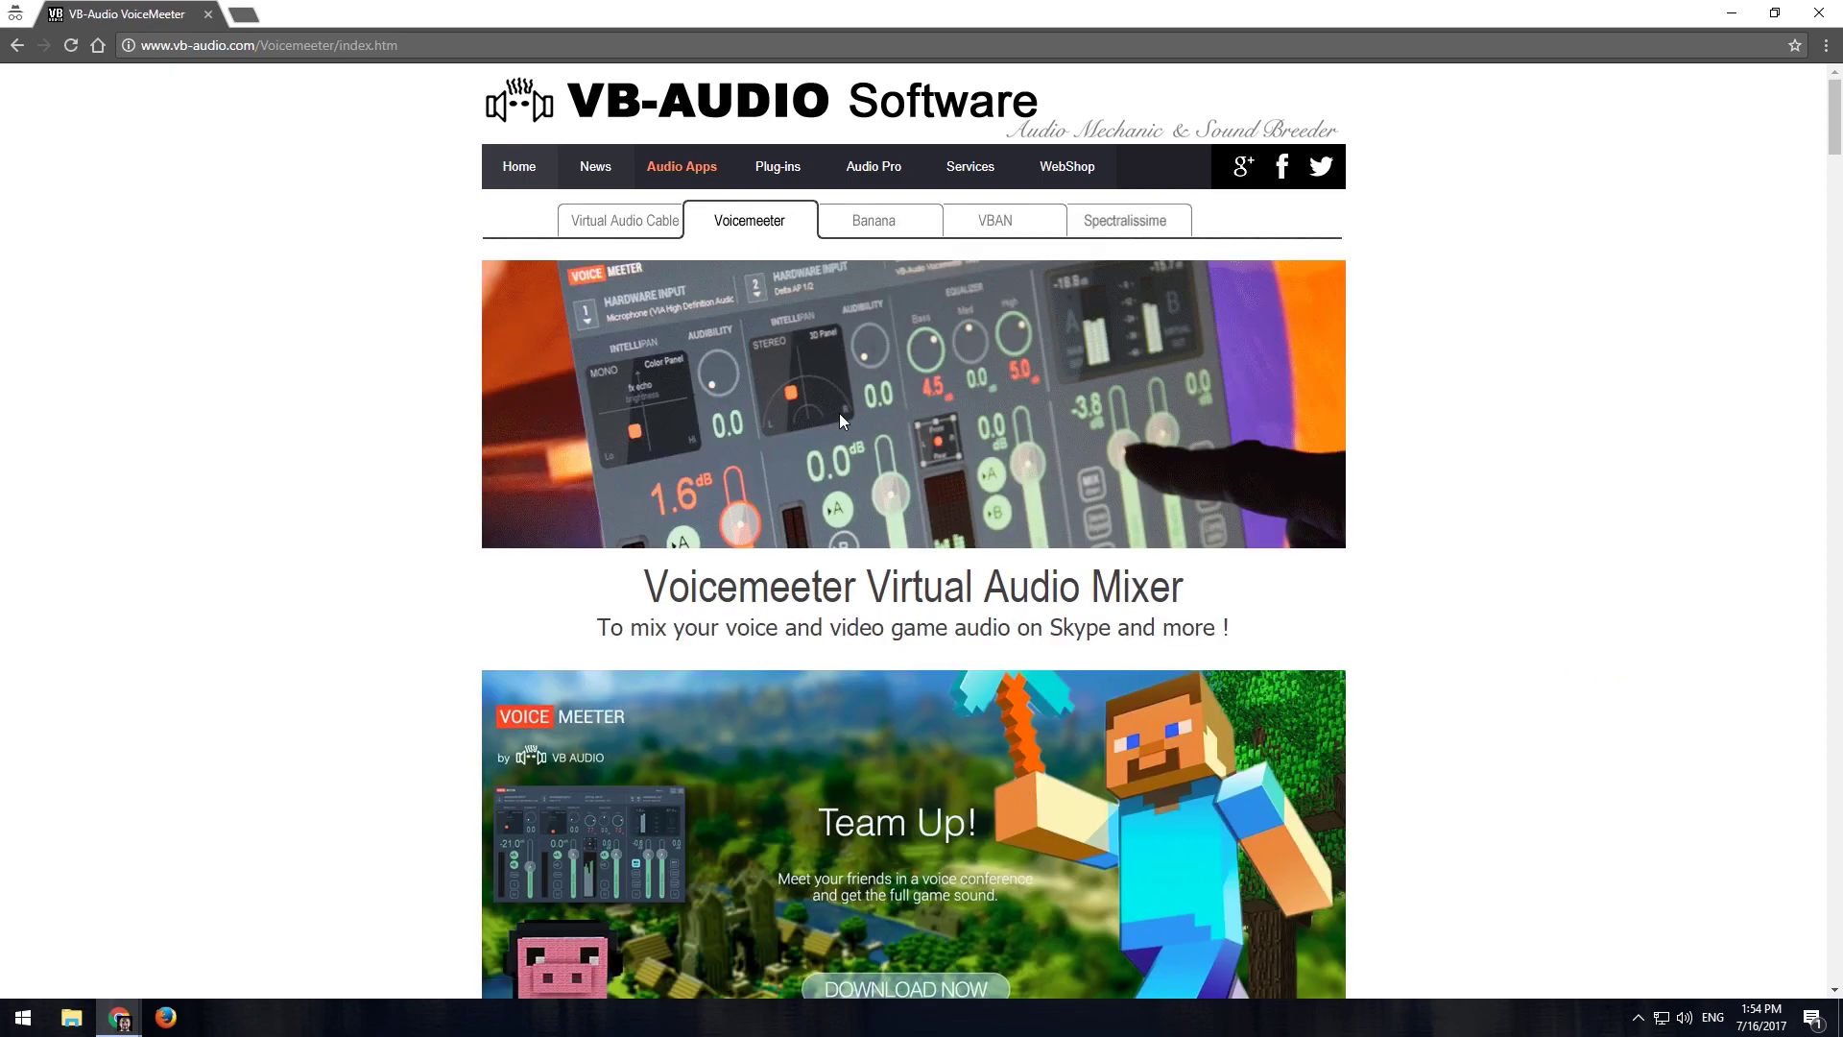
pyautogui.click(861, 228)
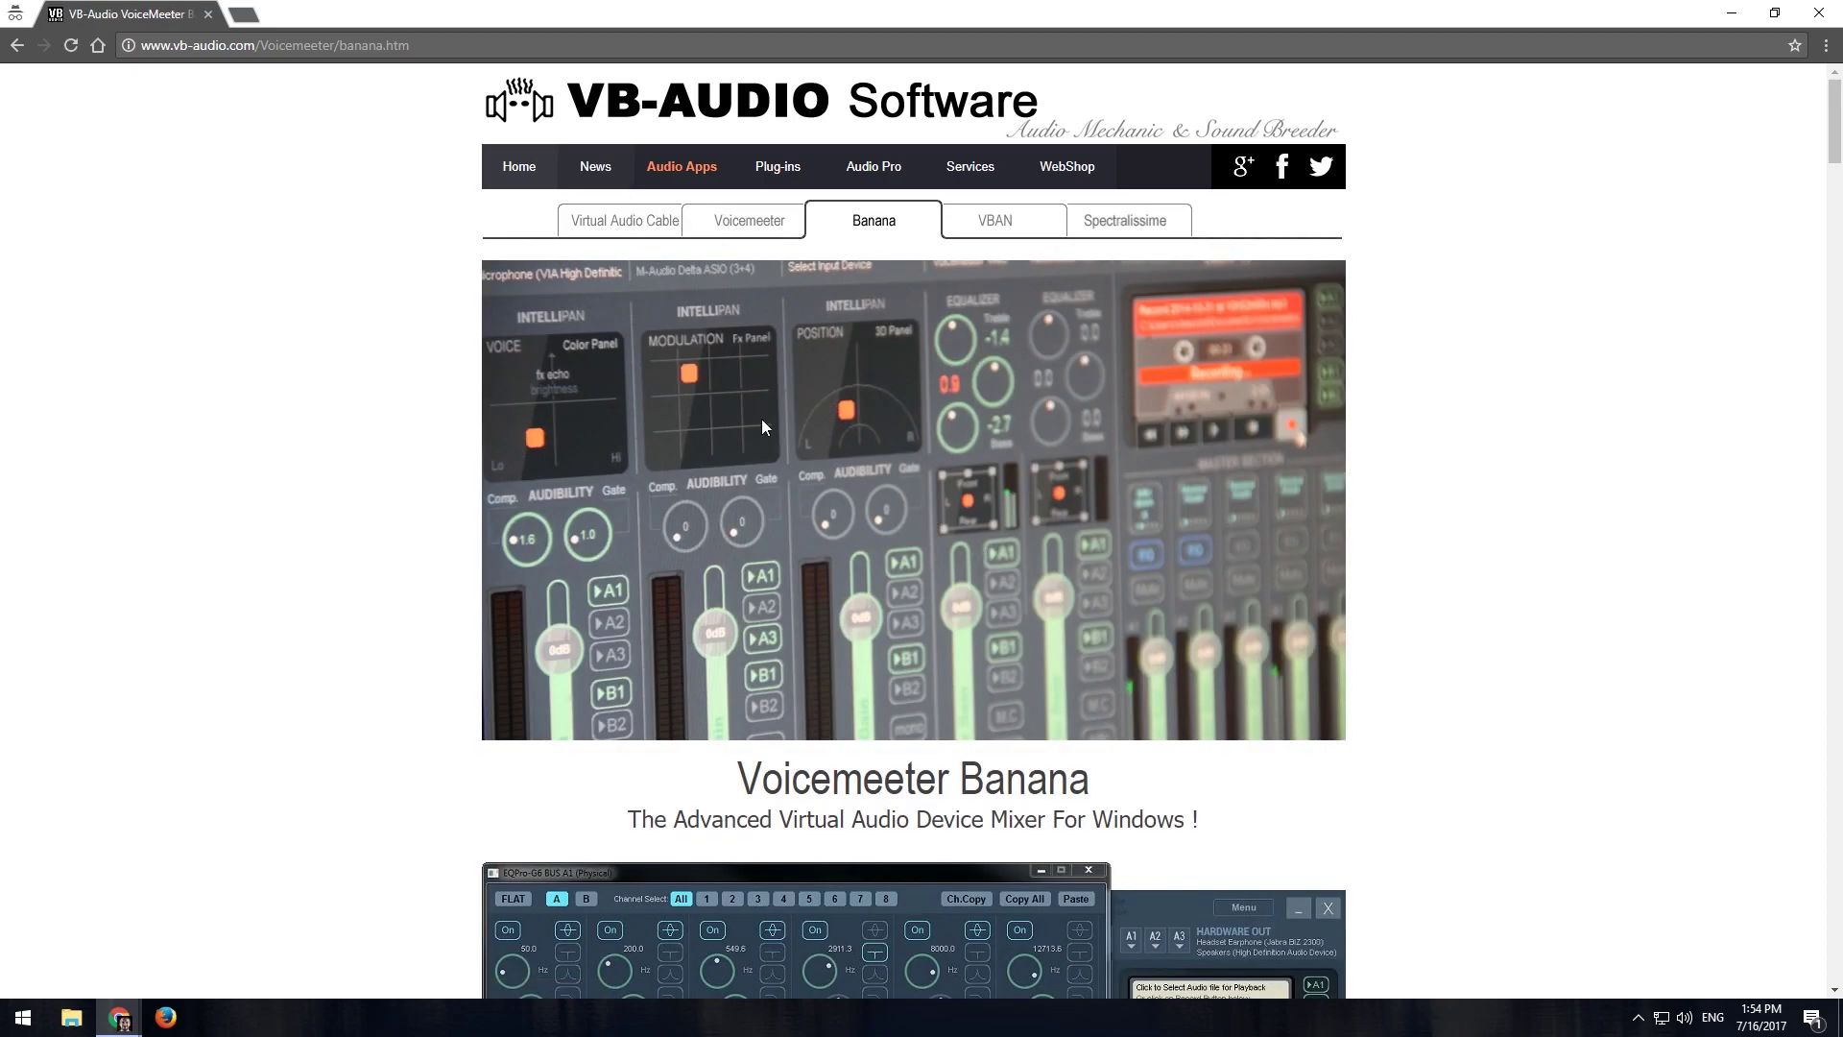
pyautogui.scroll(-15, 1473, 650)
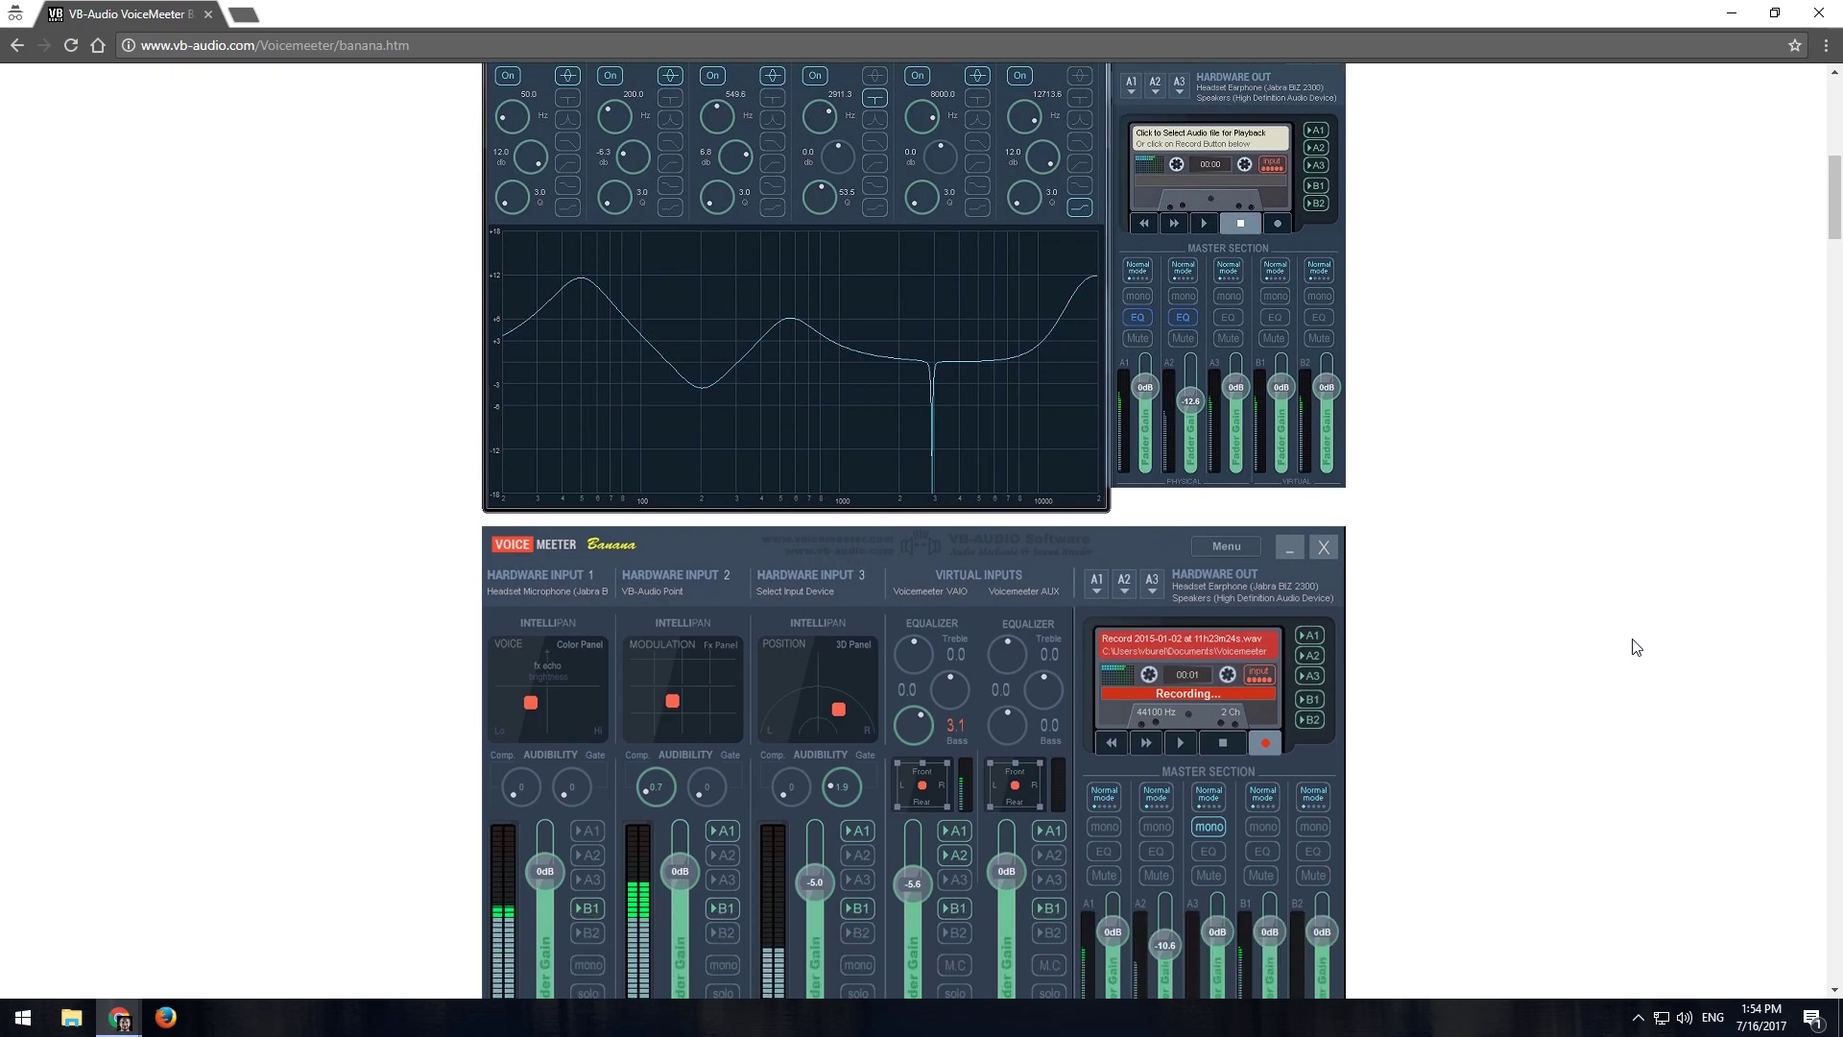
pyautogui.scroll(15, 1637, 647)
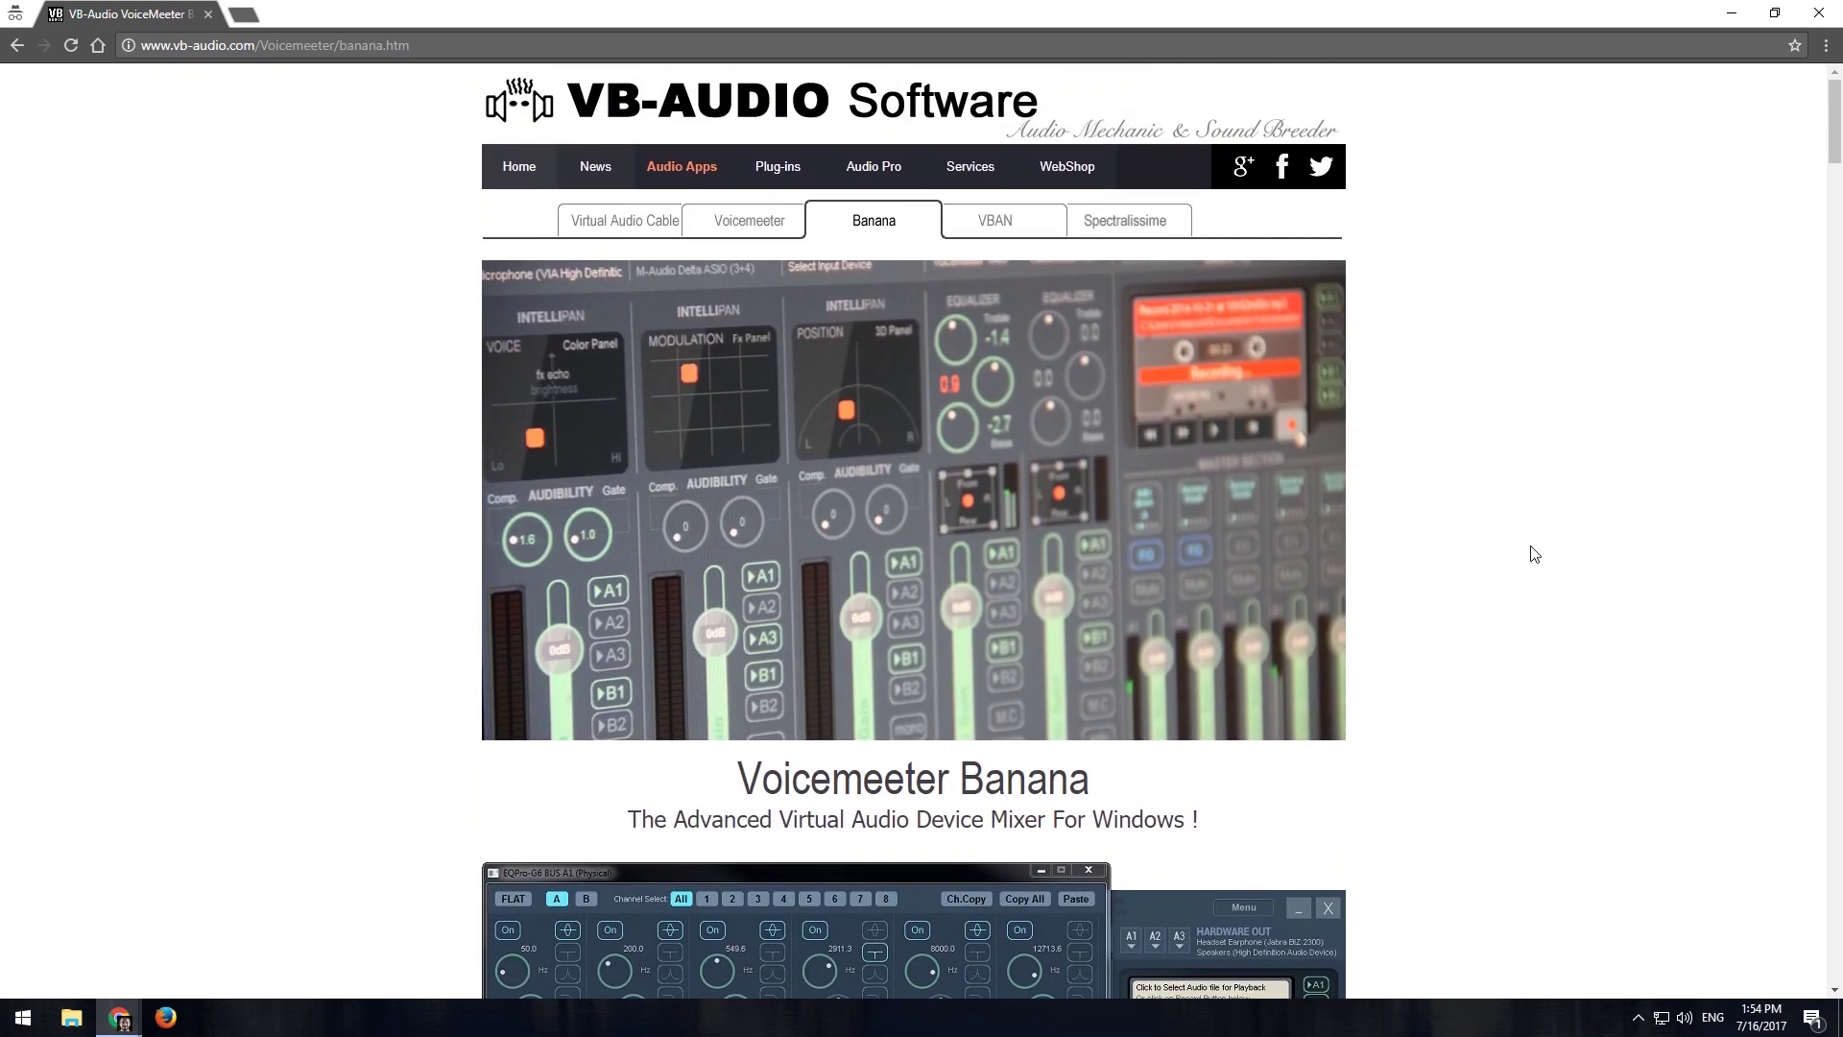
pyautogui.click(622, 229)
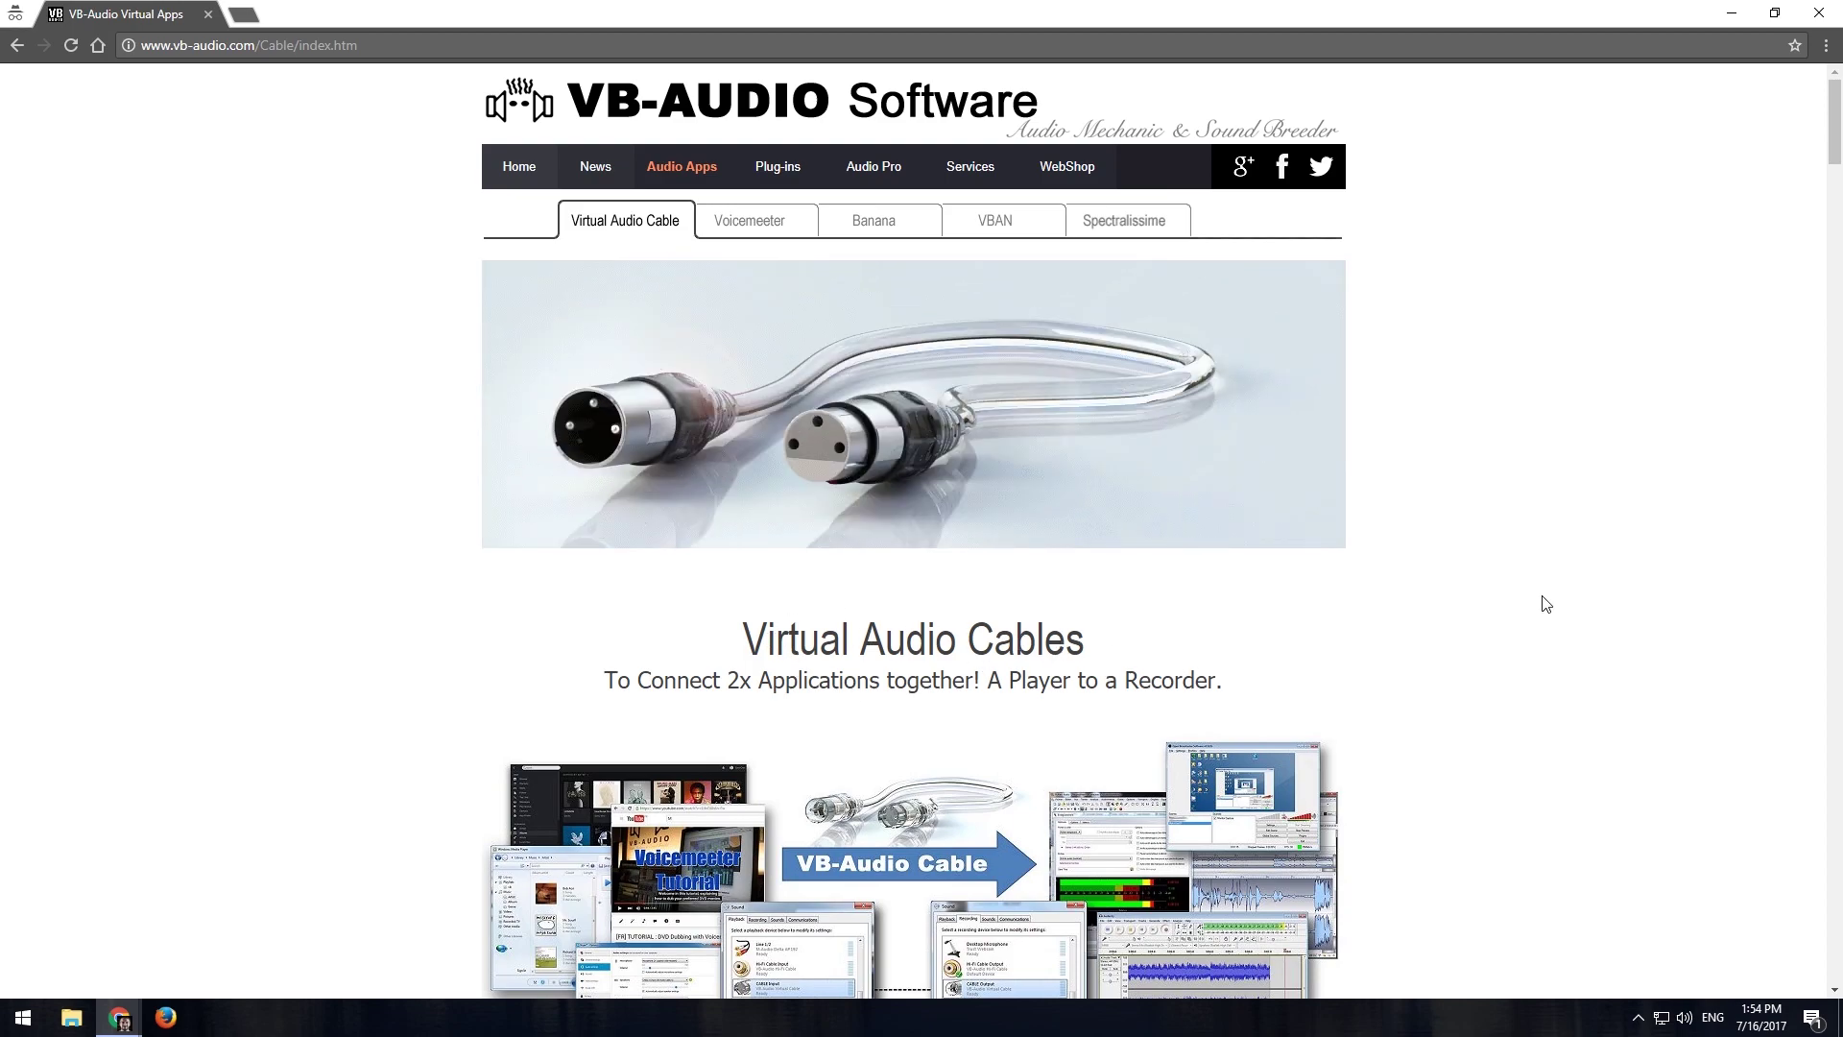
pyautogui.rightClick(1685, 1017)
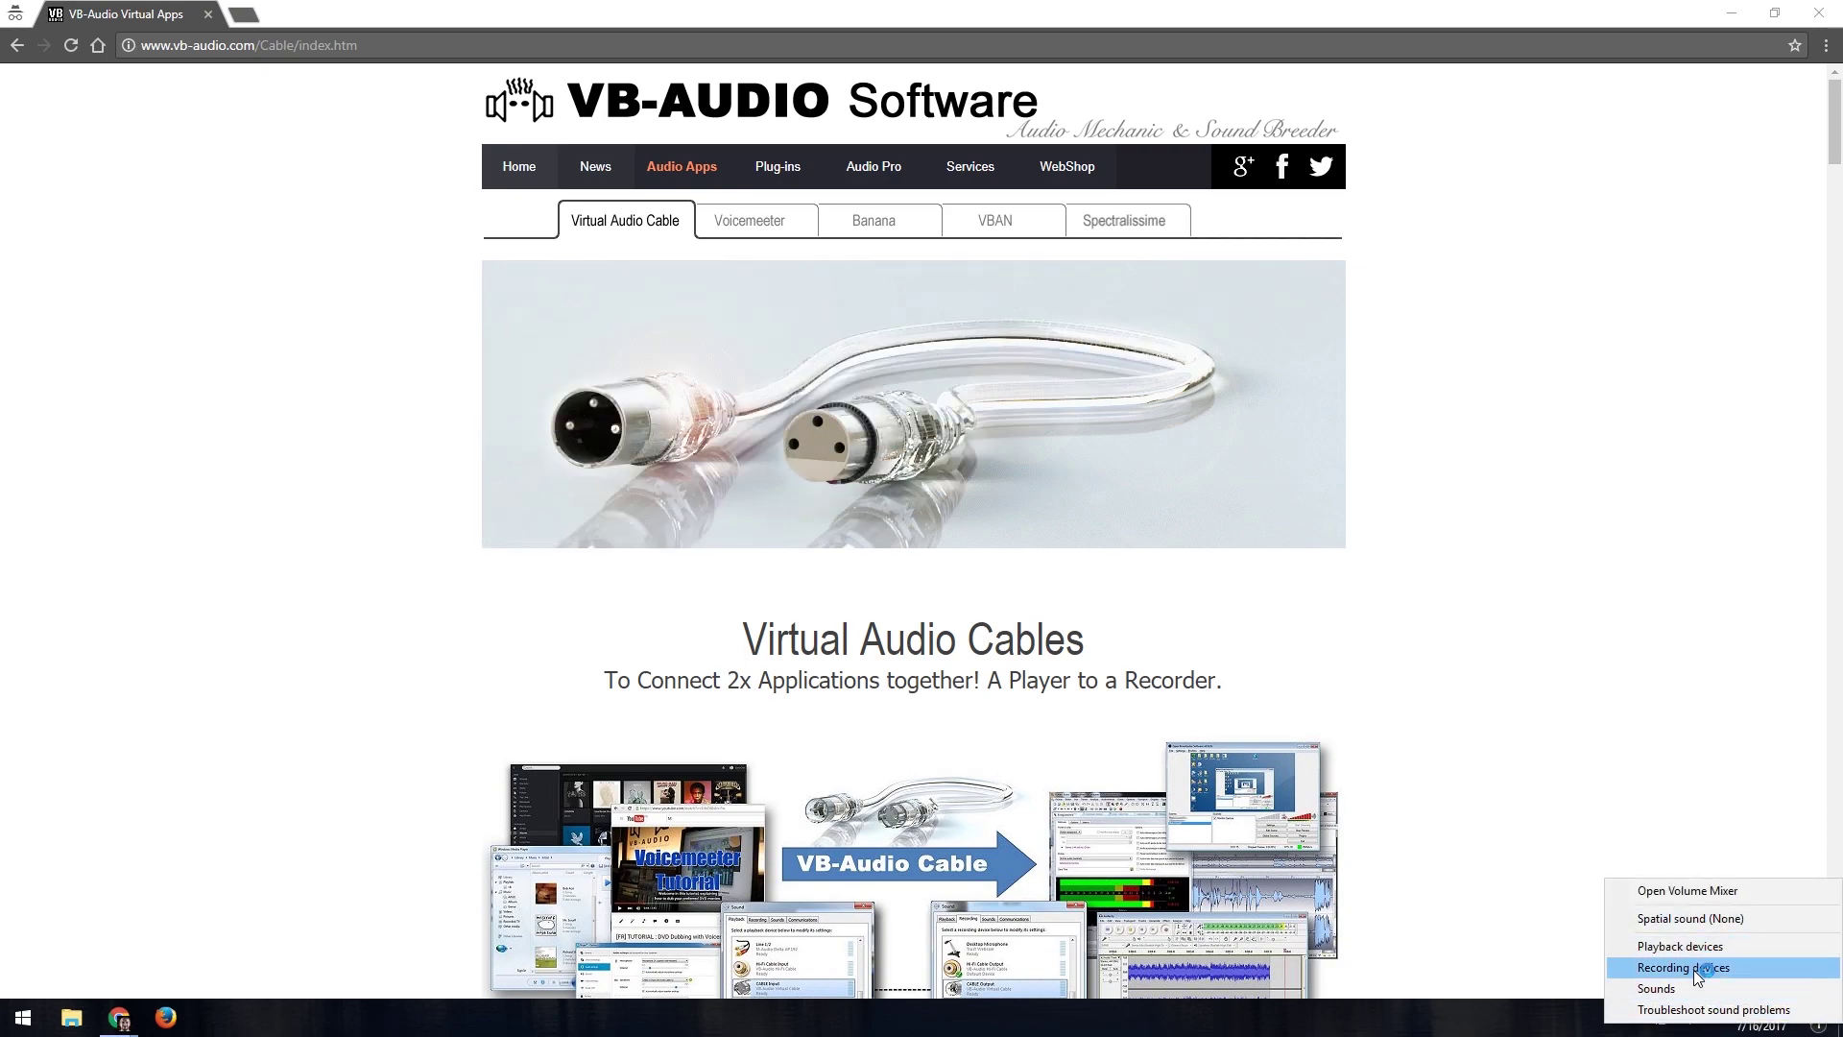
pyautogui.click(1695, 948)
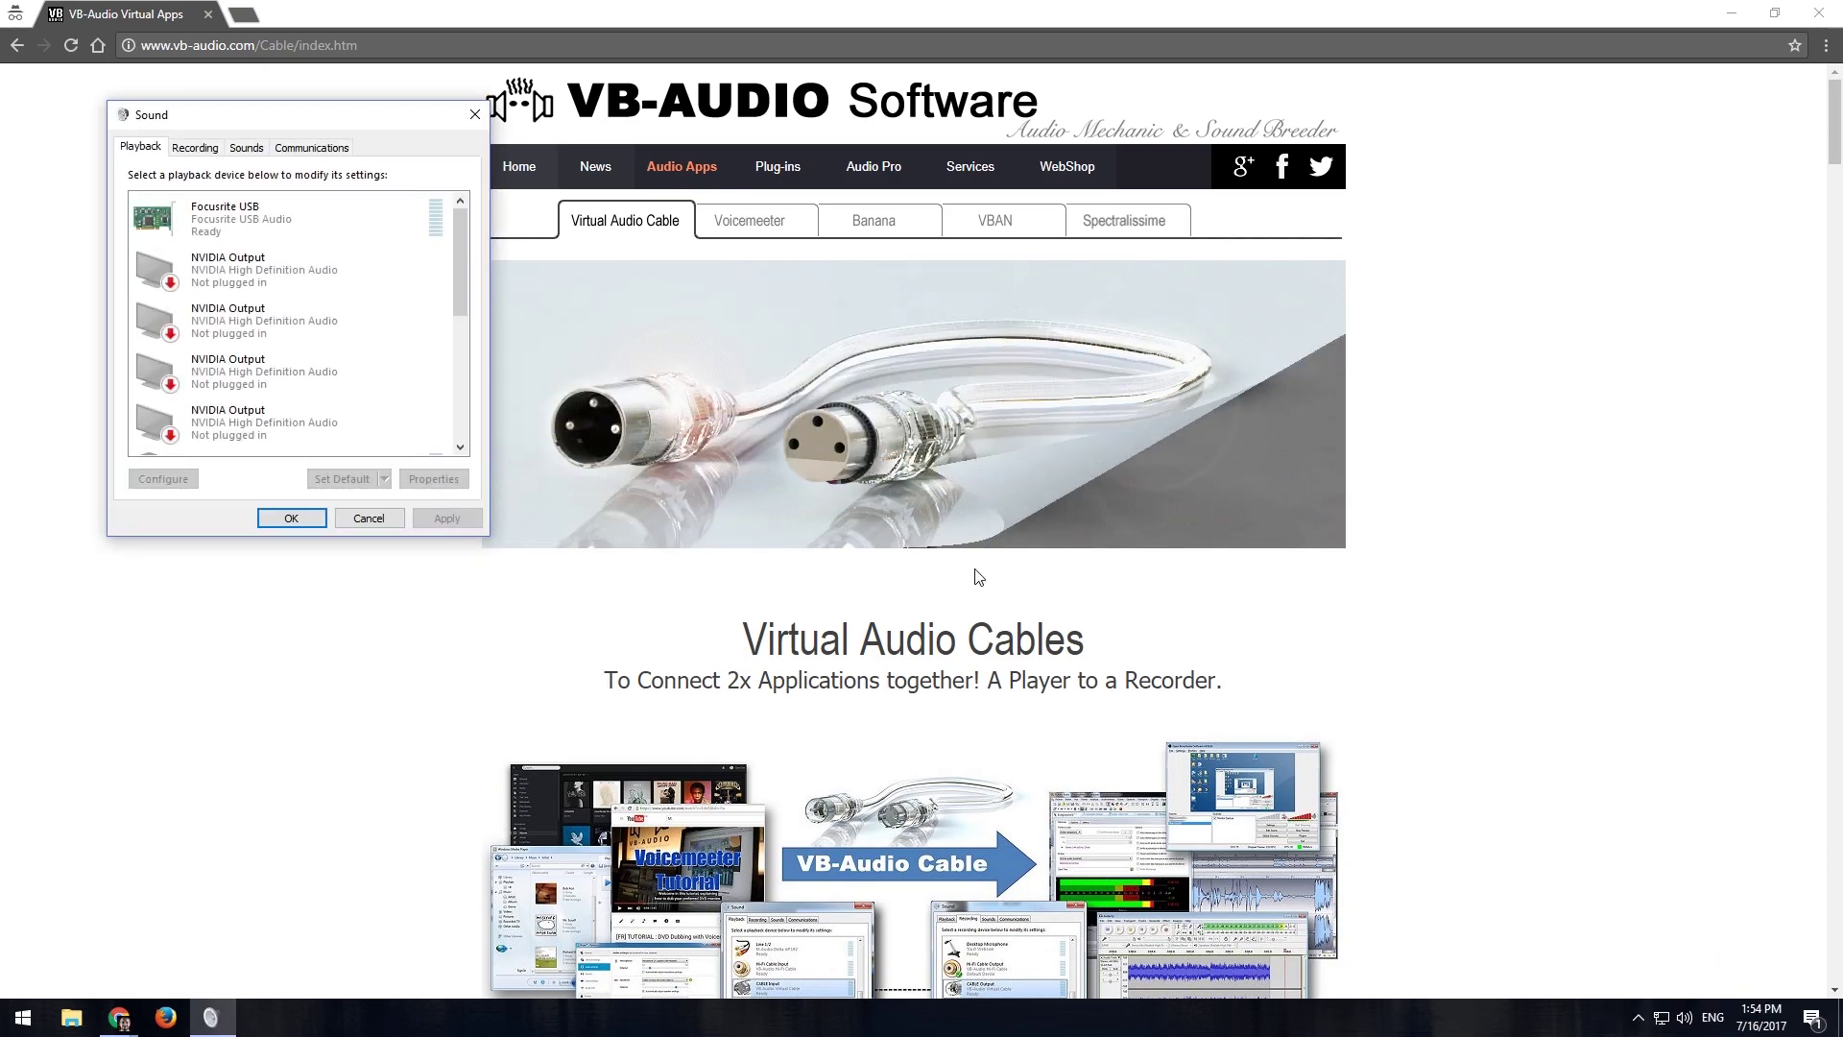
pyautogui.scroll(-5, 342, 317)
pyautogui.scroll(-5, 341, 320)
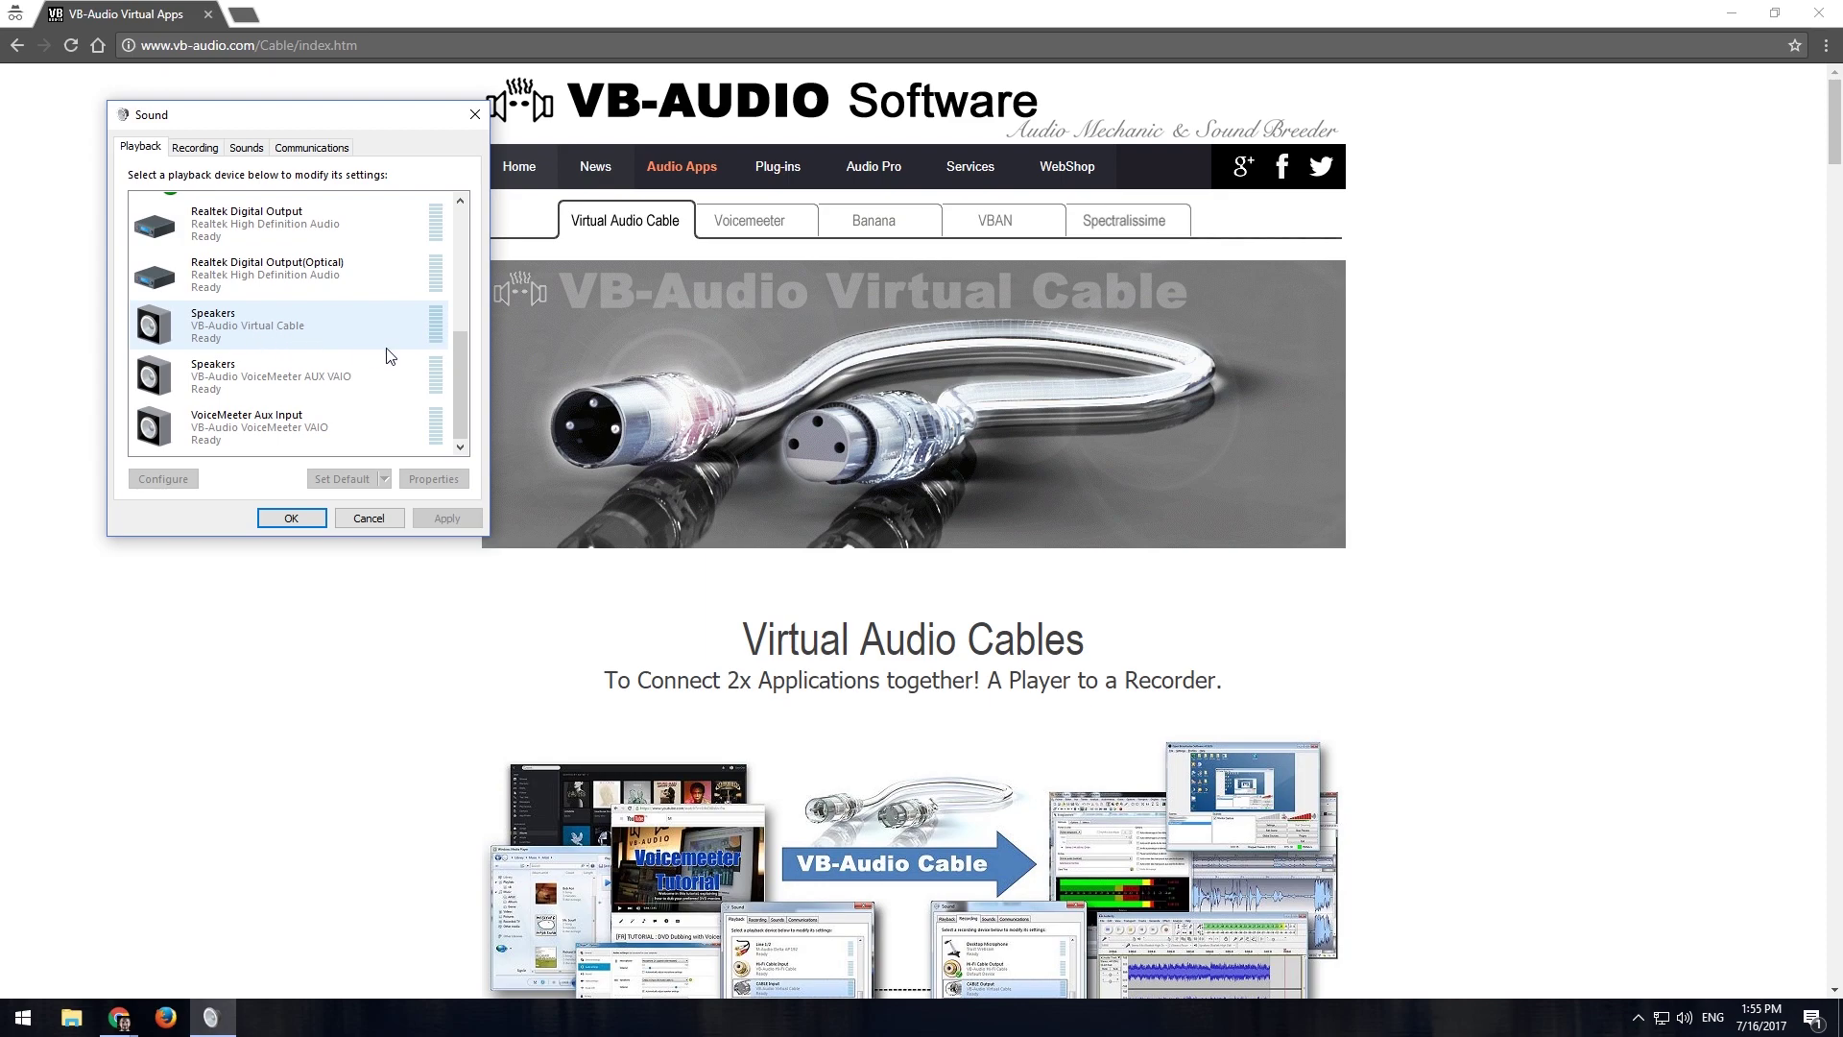
pyautogui.scroll(1, 383, 343)
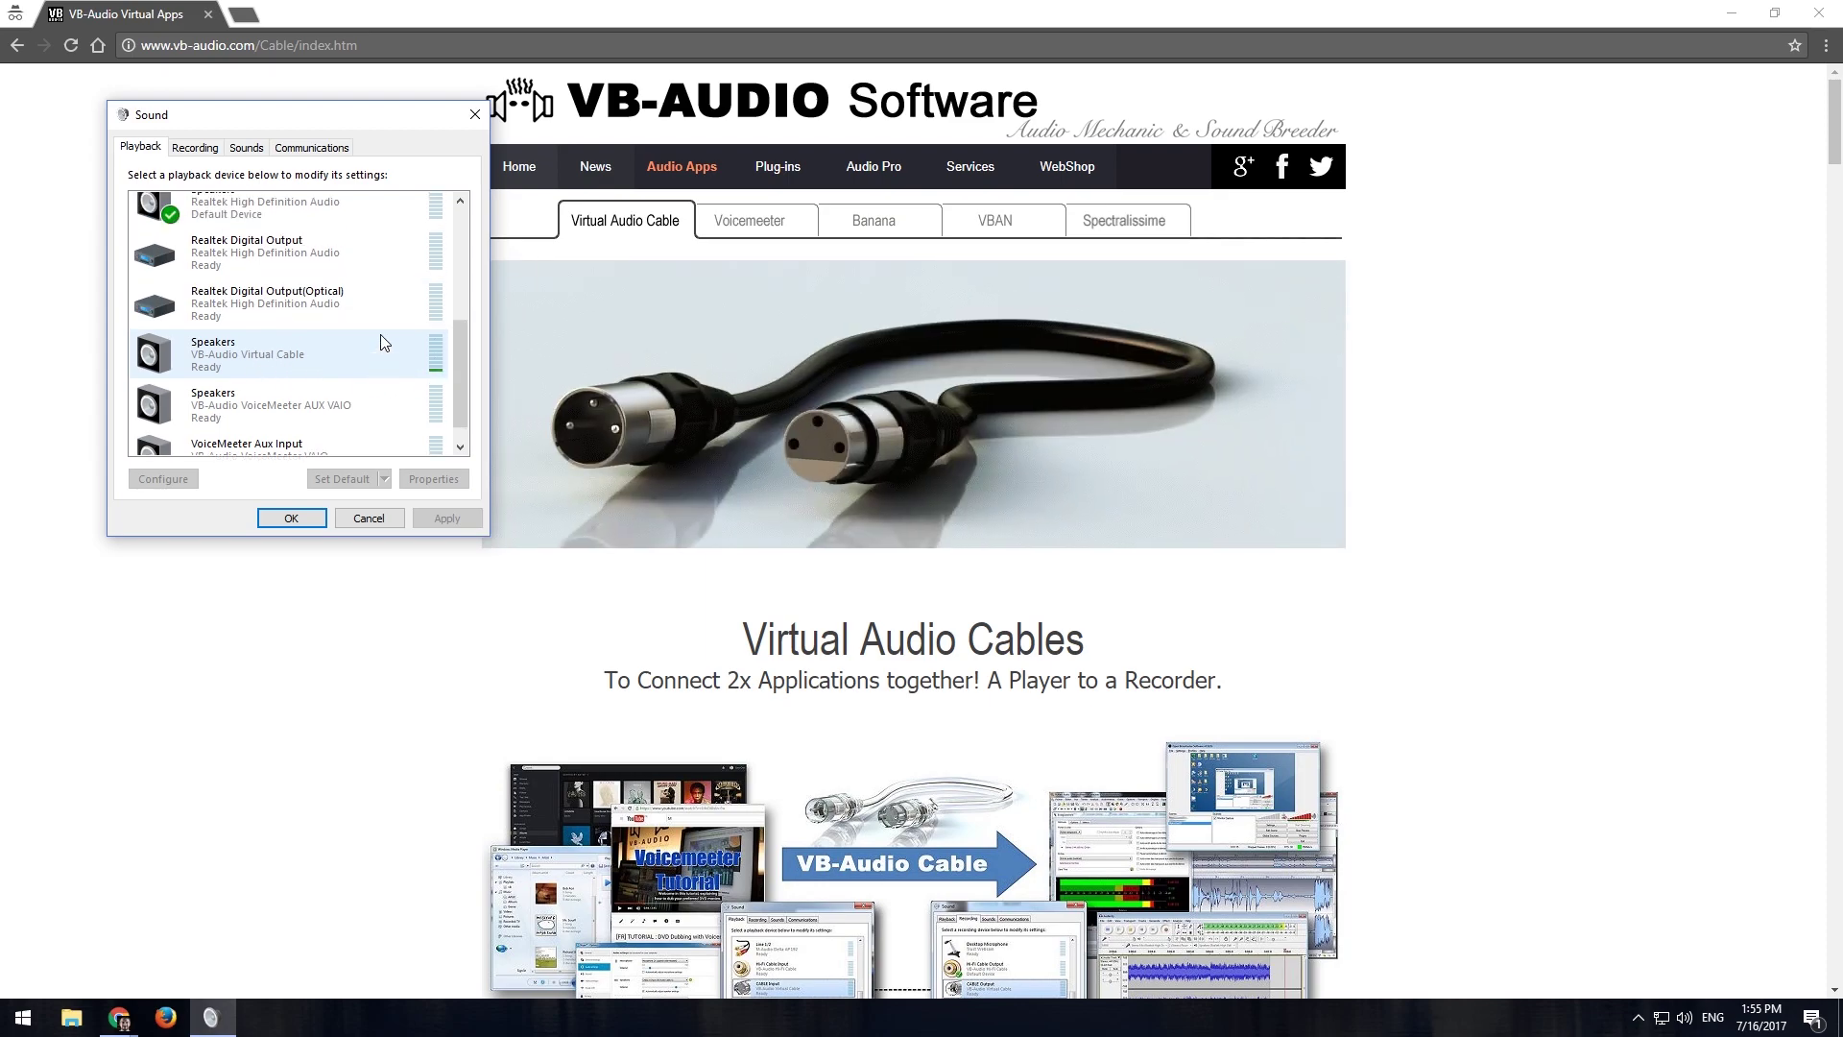
pyautogui.scroll(3, 384, 343)
# - Close the Sound settings window and jump to the VB-CABLE download section
pyautogui.click(474, 114)
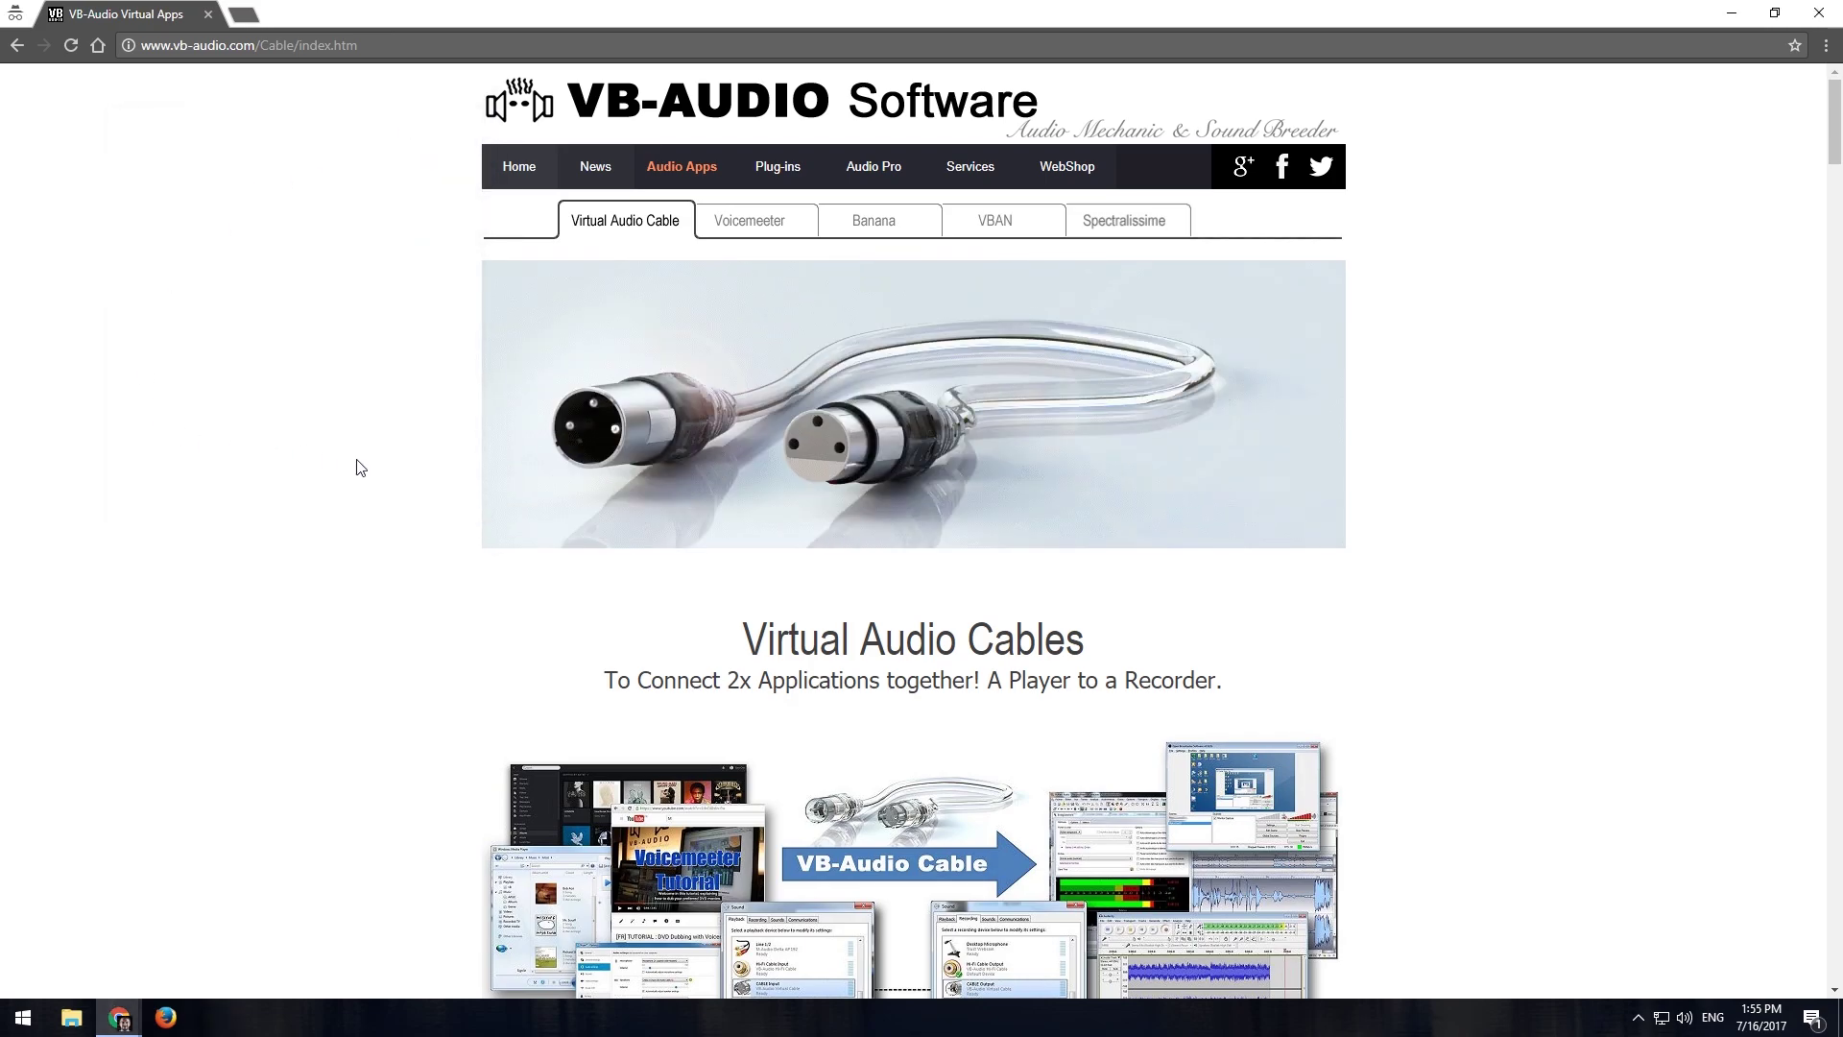
pyautogui.scroll(-6, 355, 442)
pyautogui.scroll(6, 362, 400)
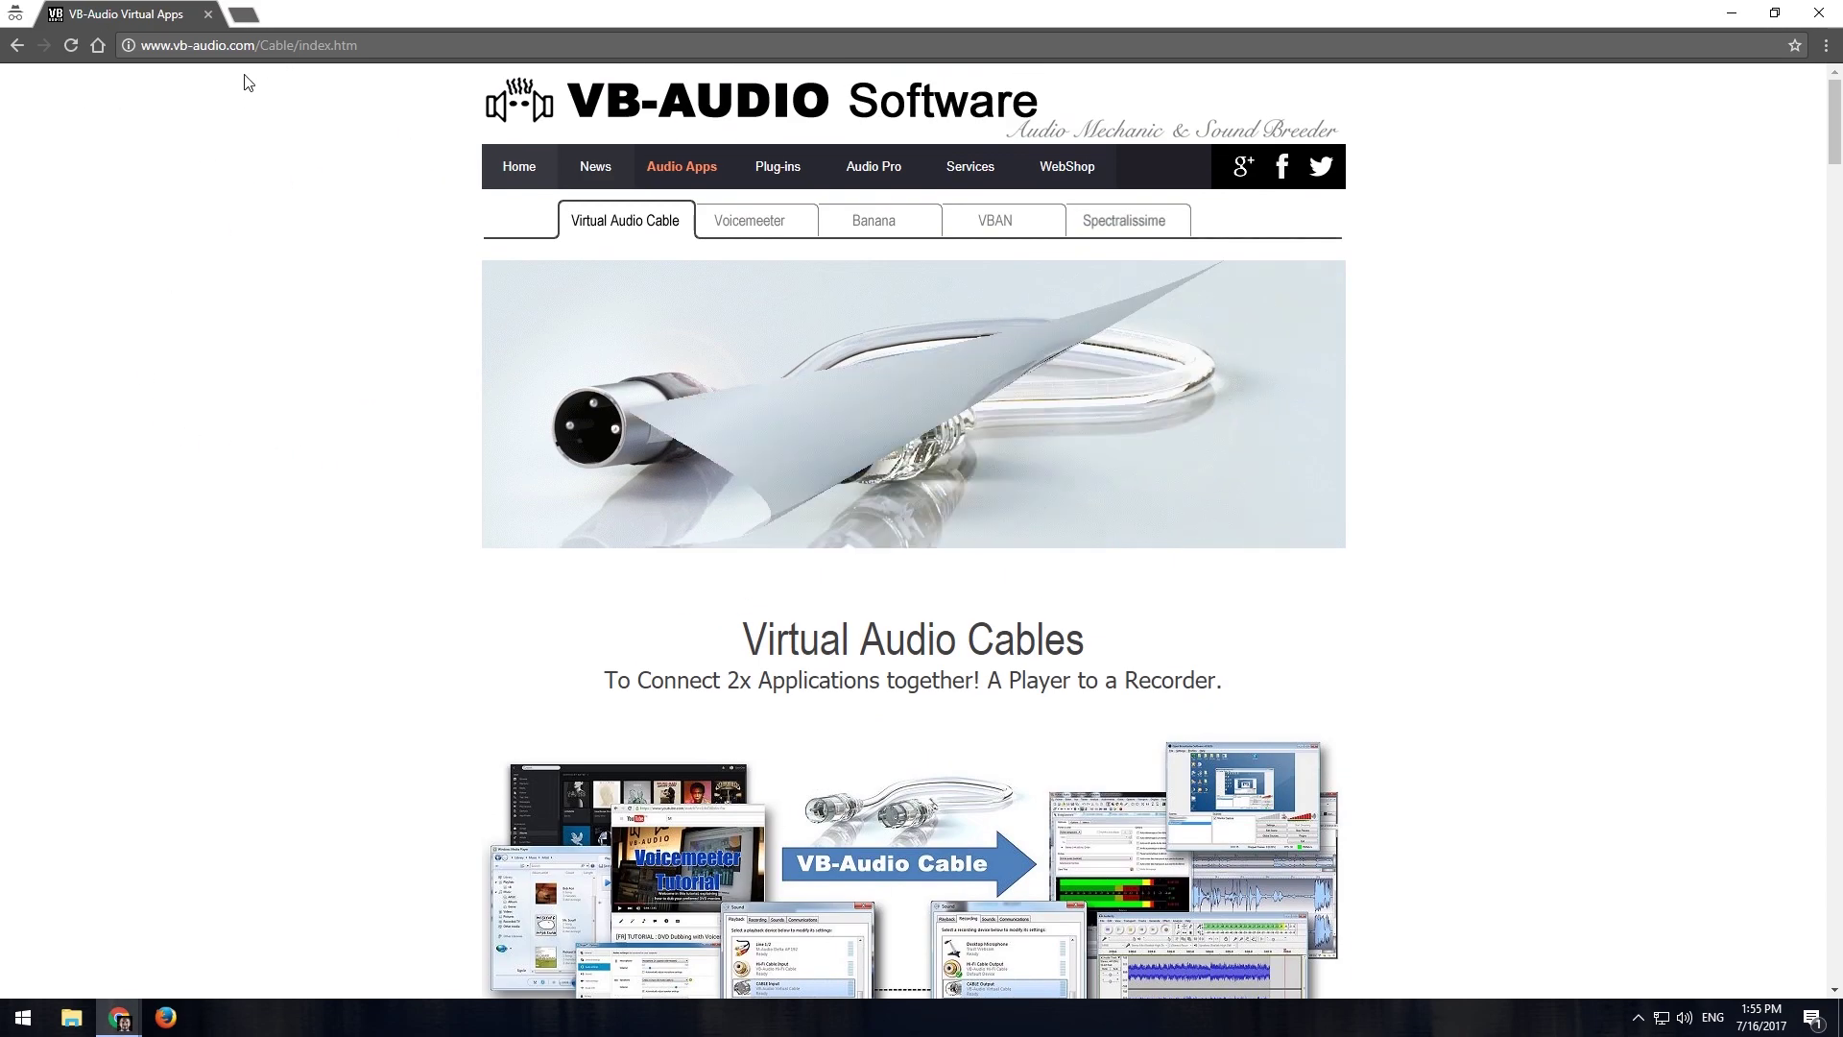
pyautogui.scroll(-5, 653, 459)
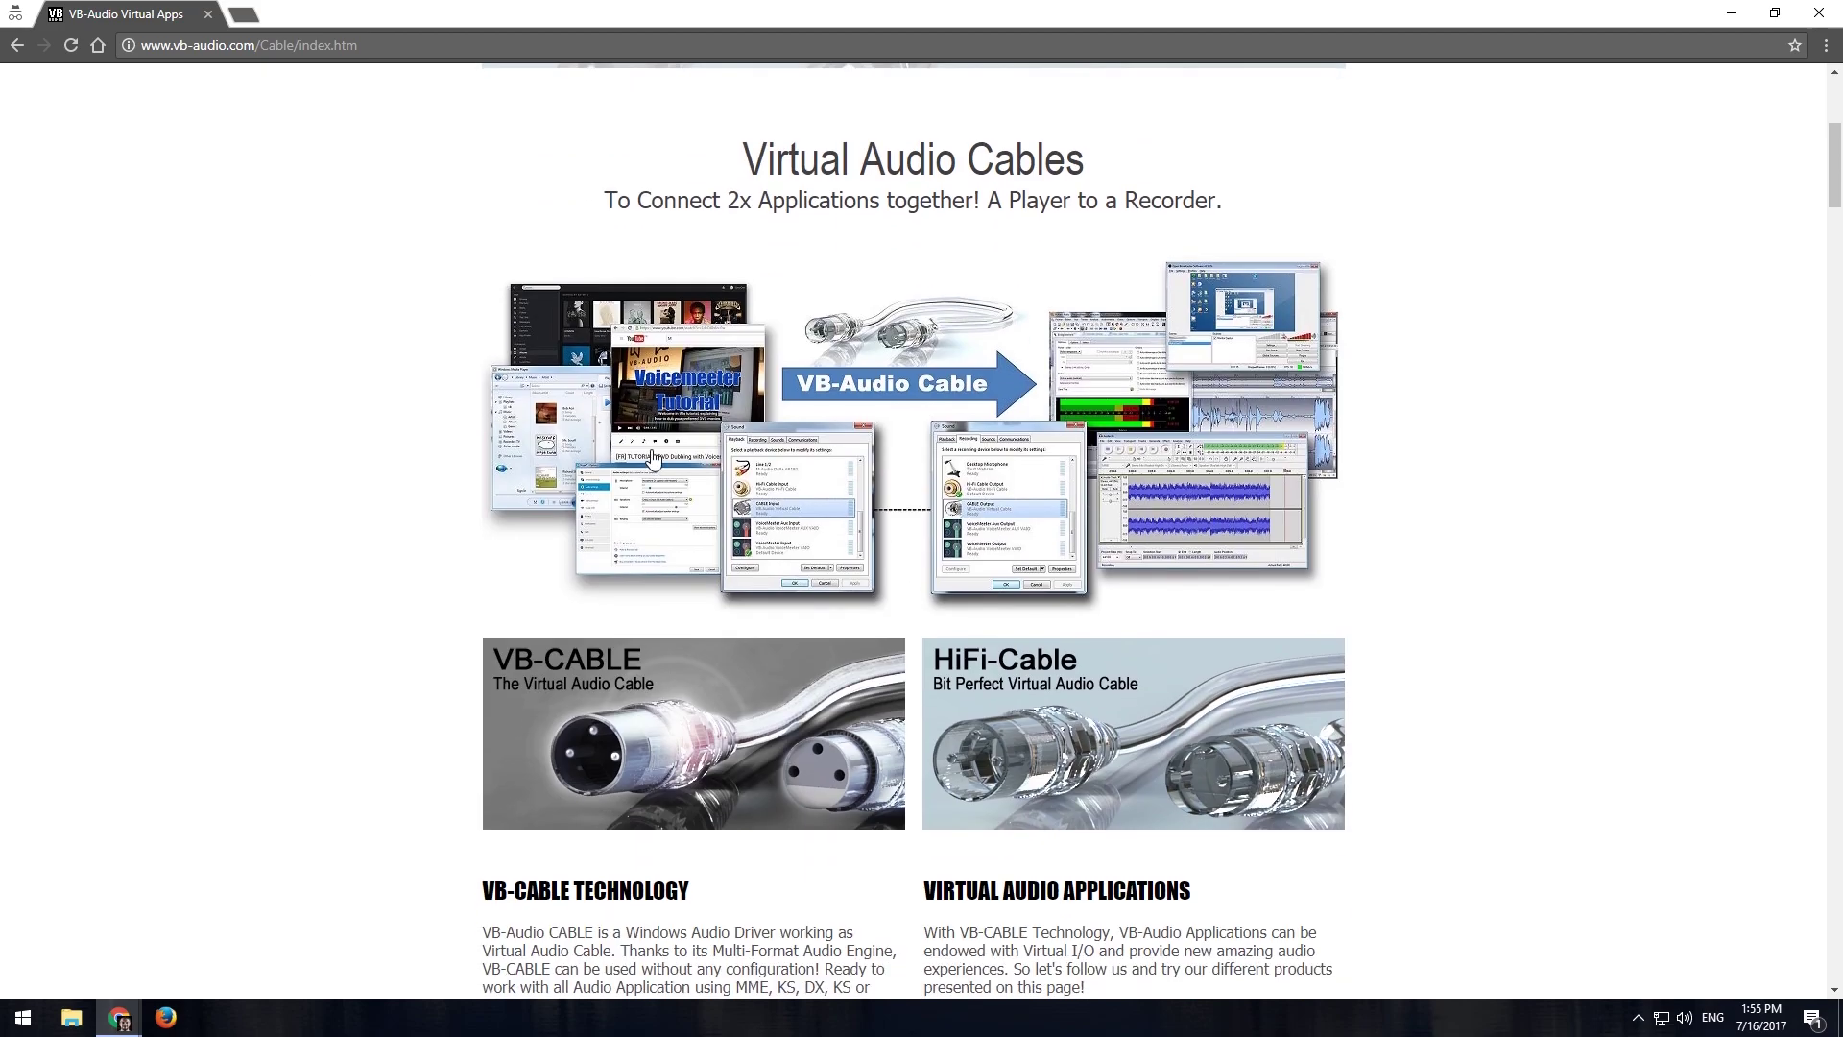
pyautogui.scroll(3, 637, 413)
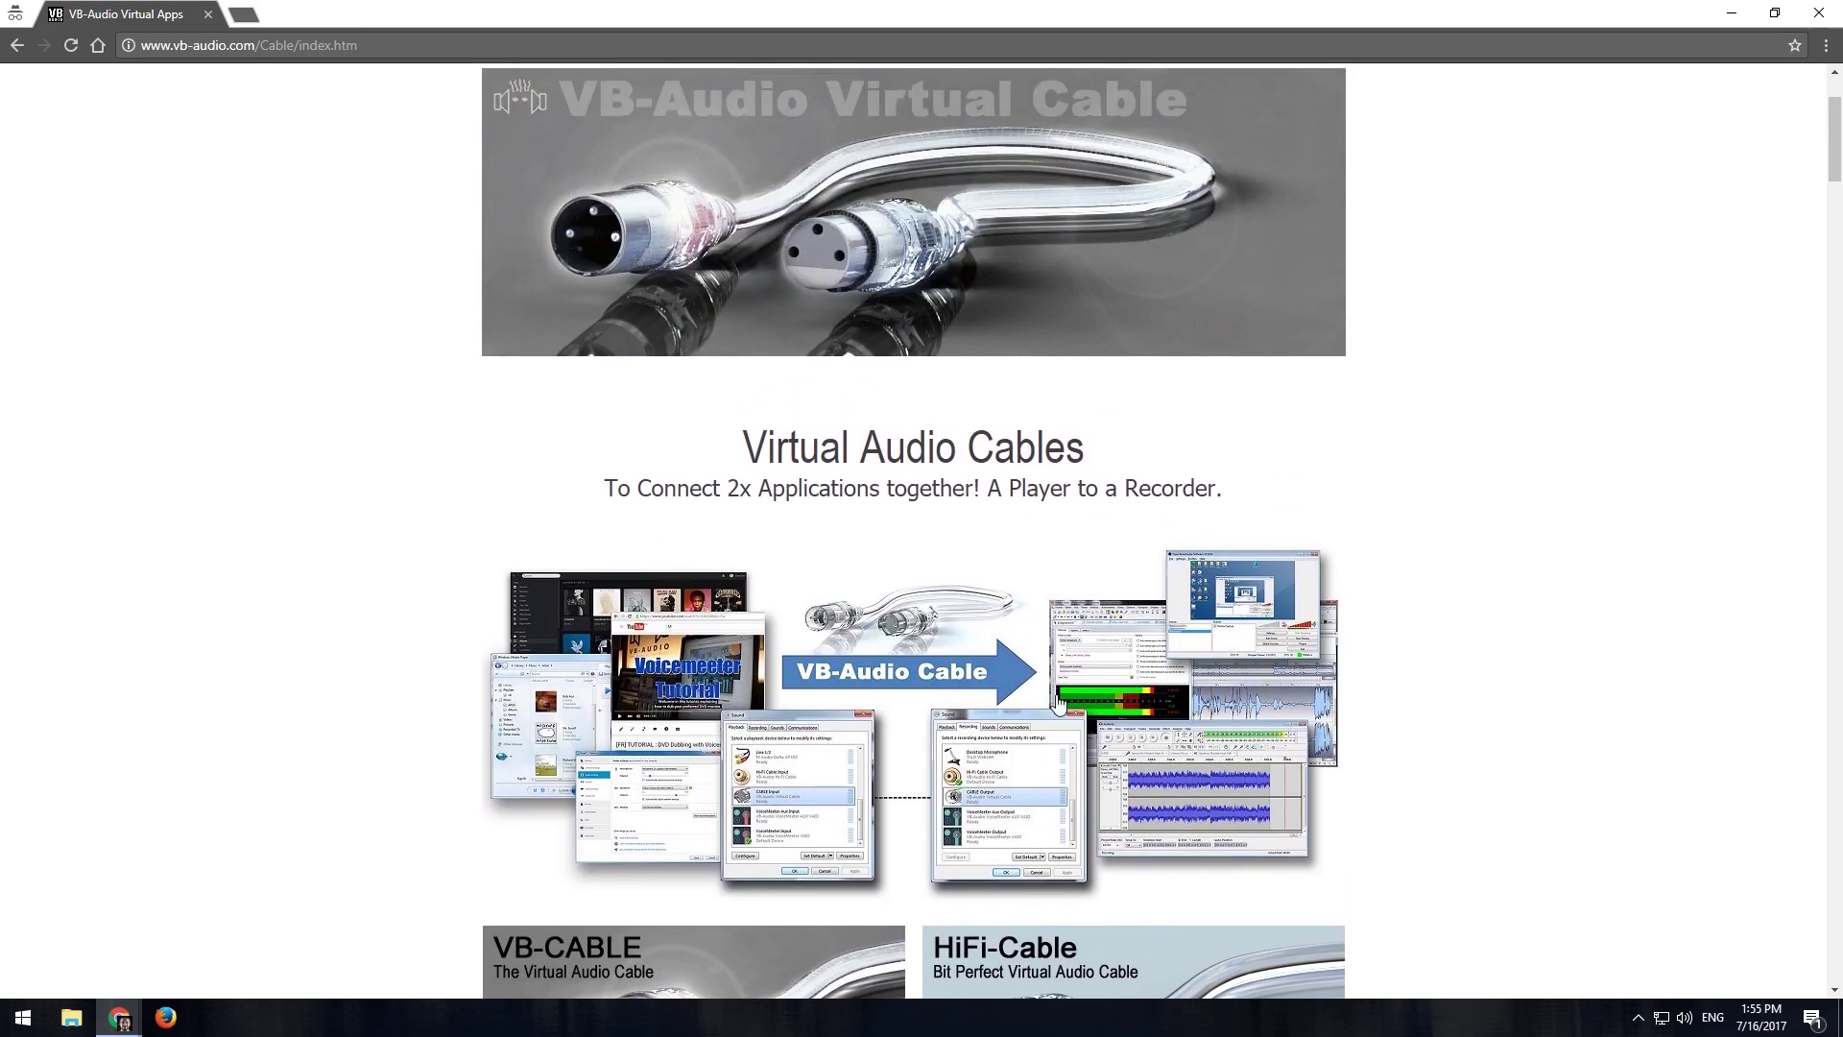
pyautogui.click(718, 739)
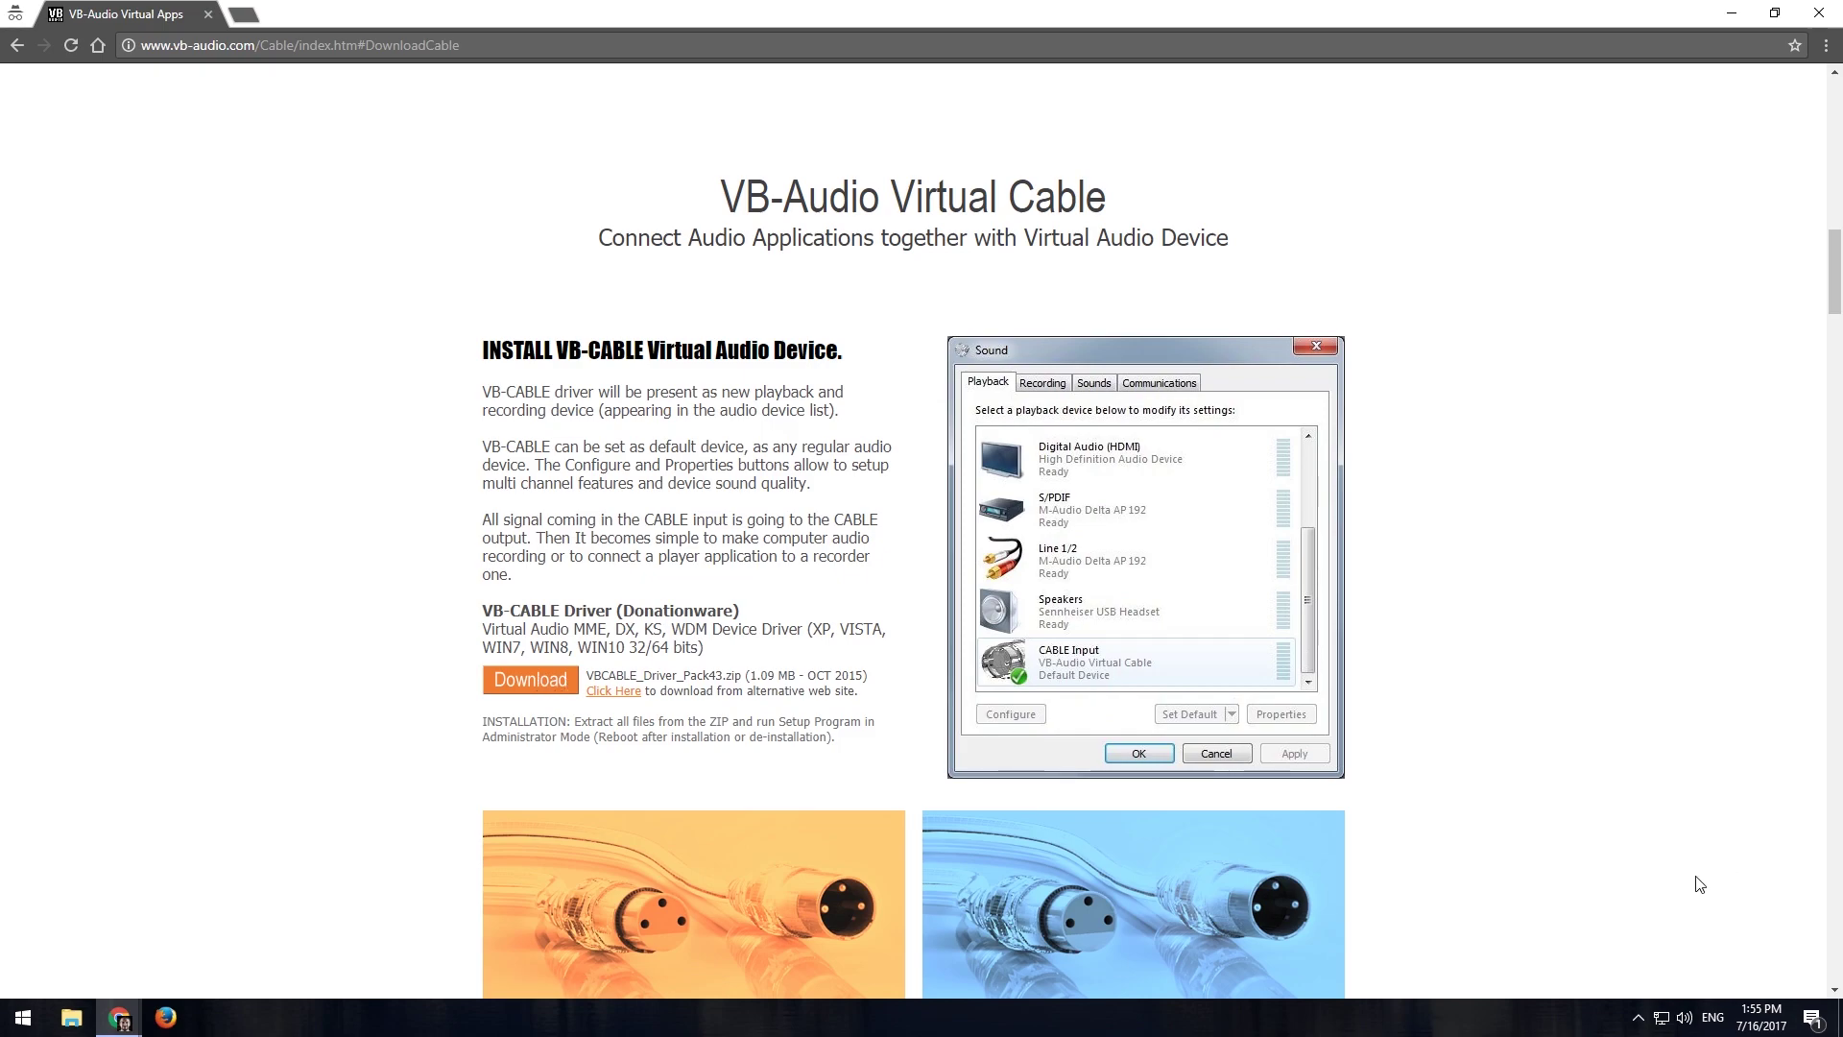
# - Show the Windows recording devices list from the taskbar volume icon
pyautogui.rightClick(1685, 1020)
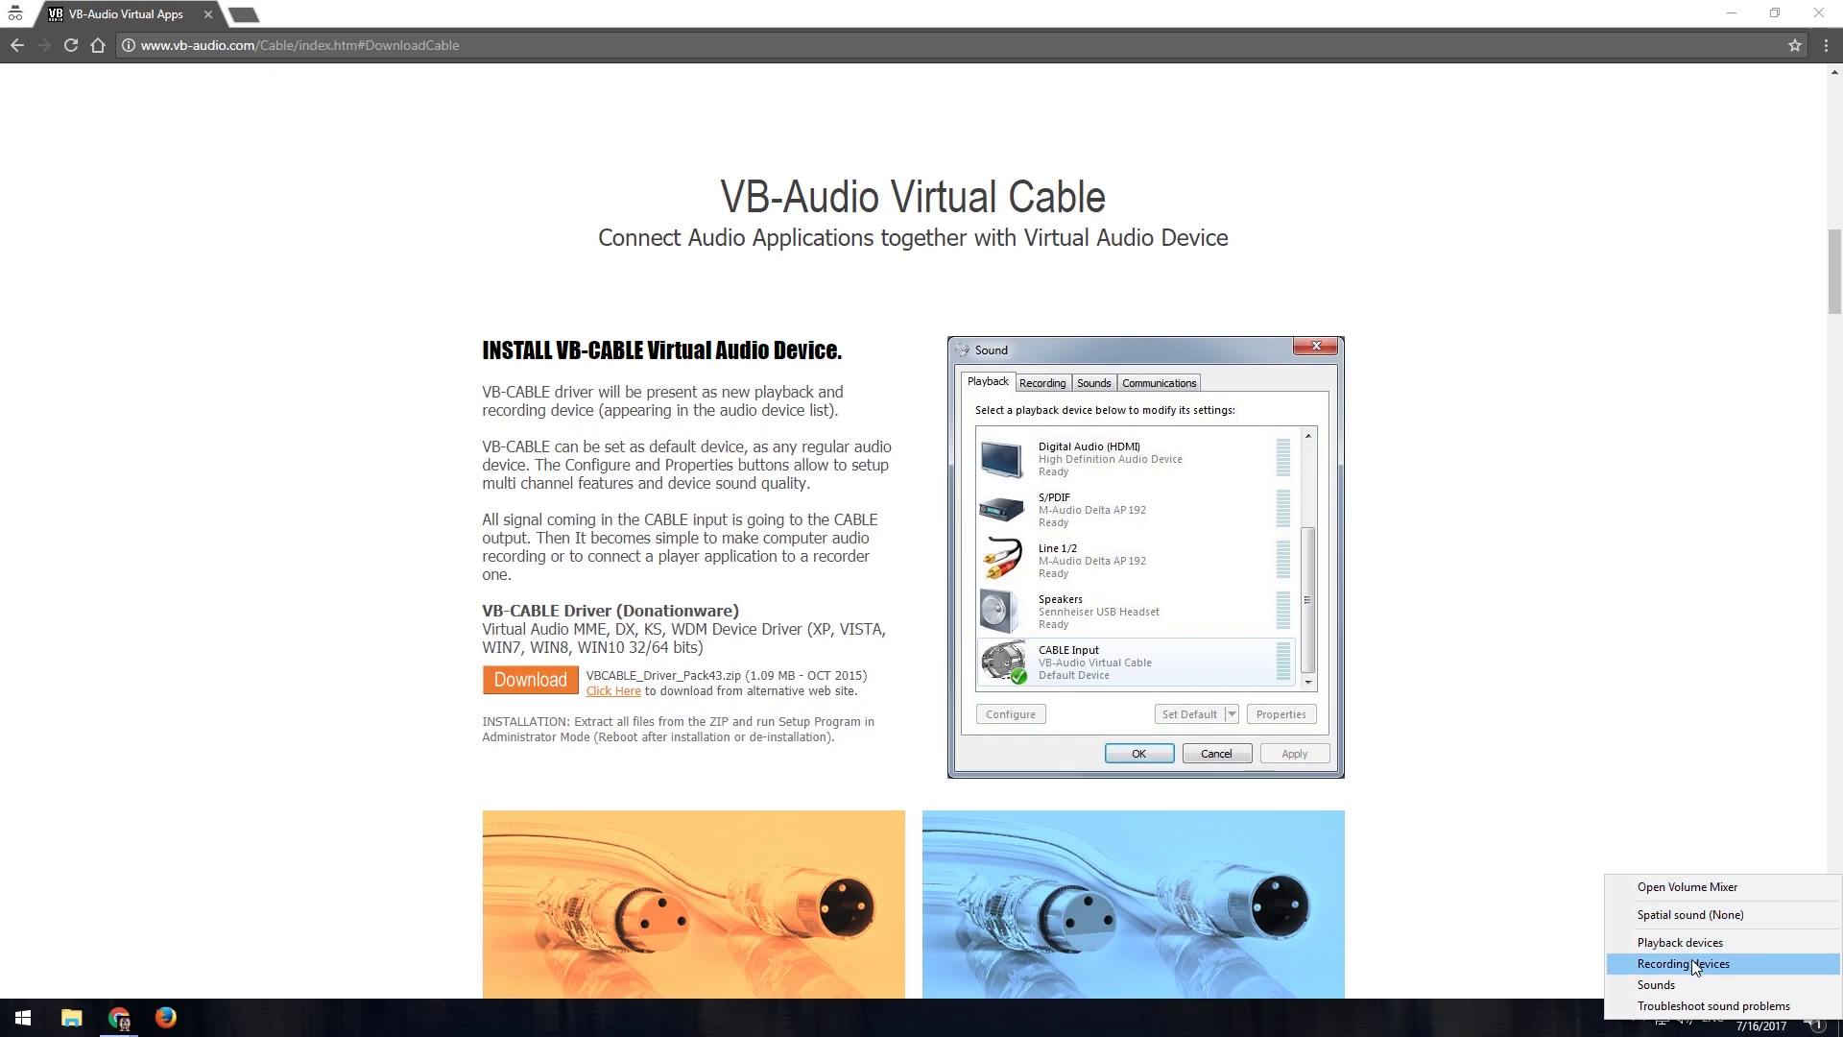
pyautogui.click(1661, 659)
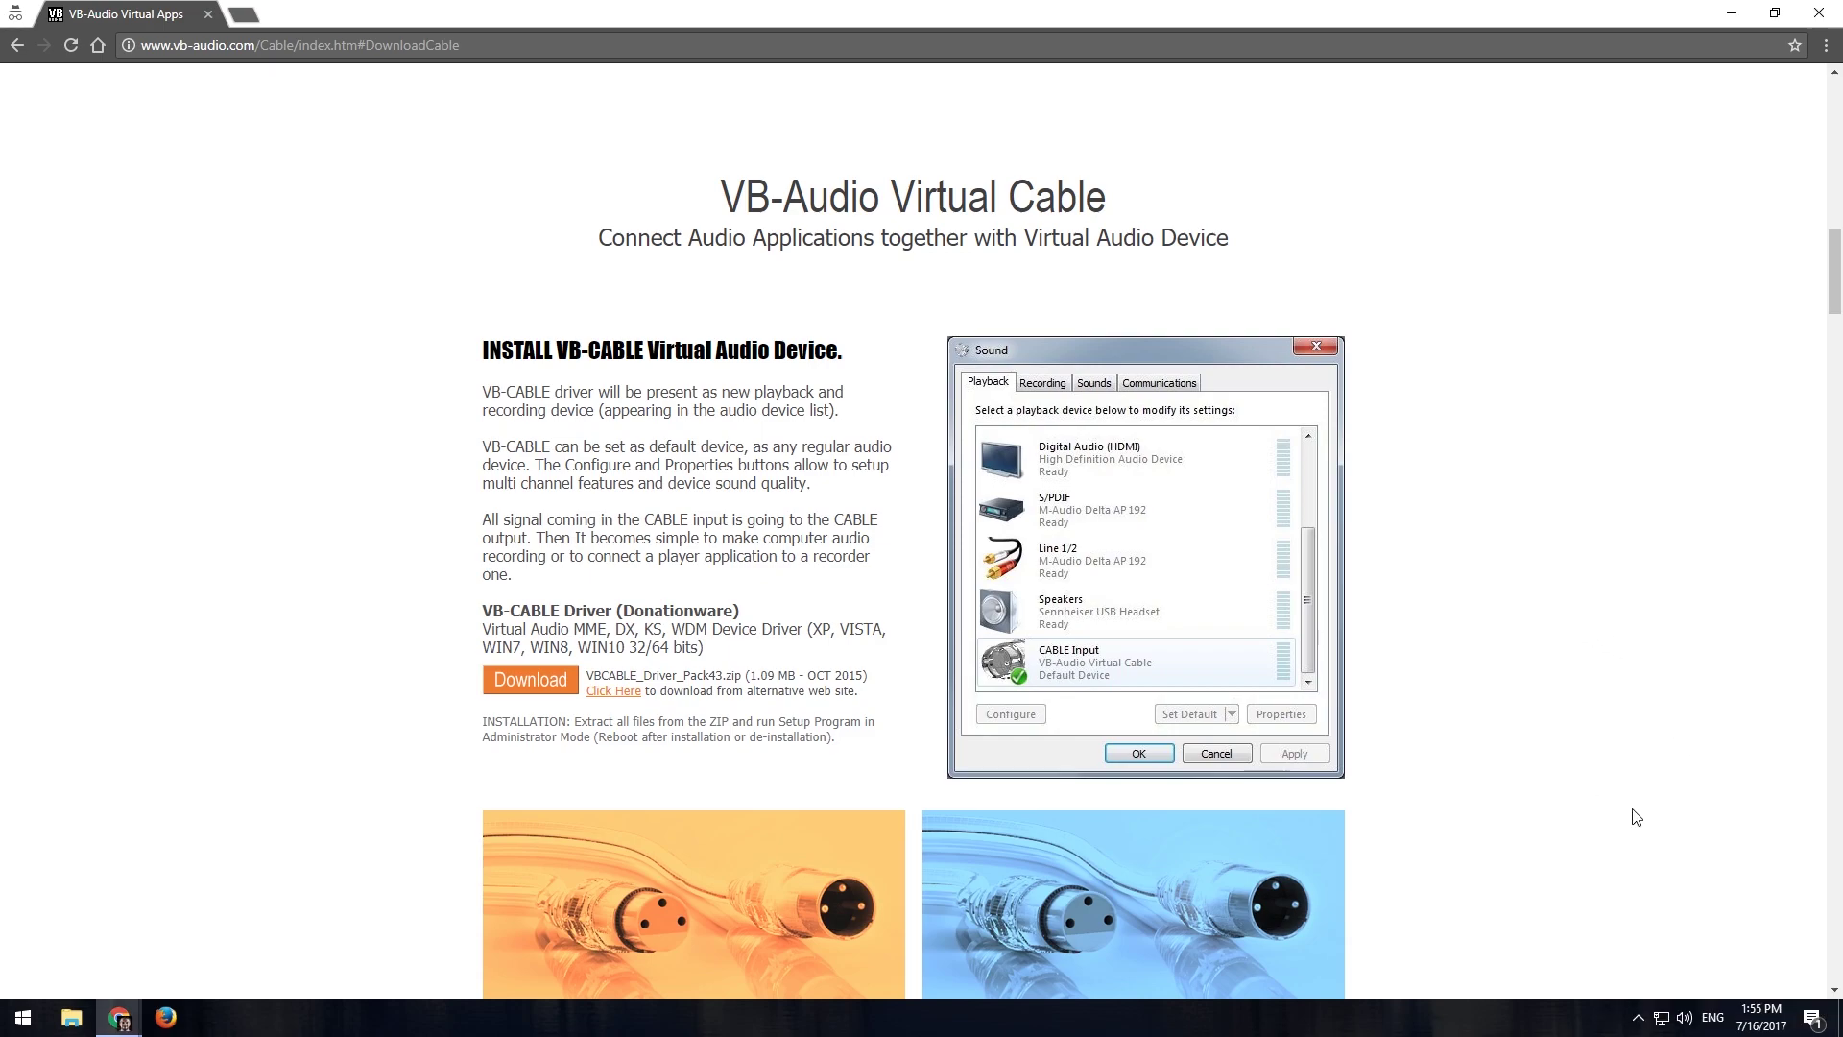
pyautogui.rightClick(1687, 1025)
pyautogui.click(1683, 960)
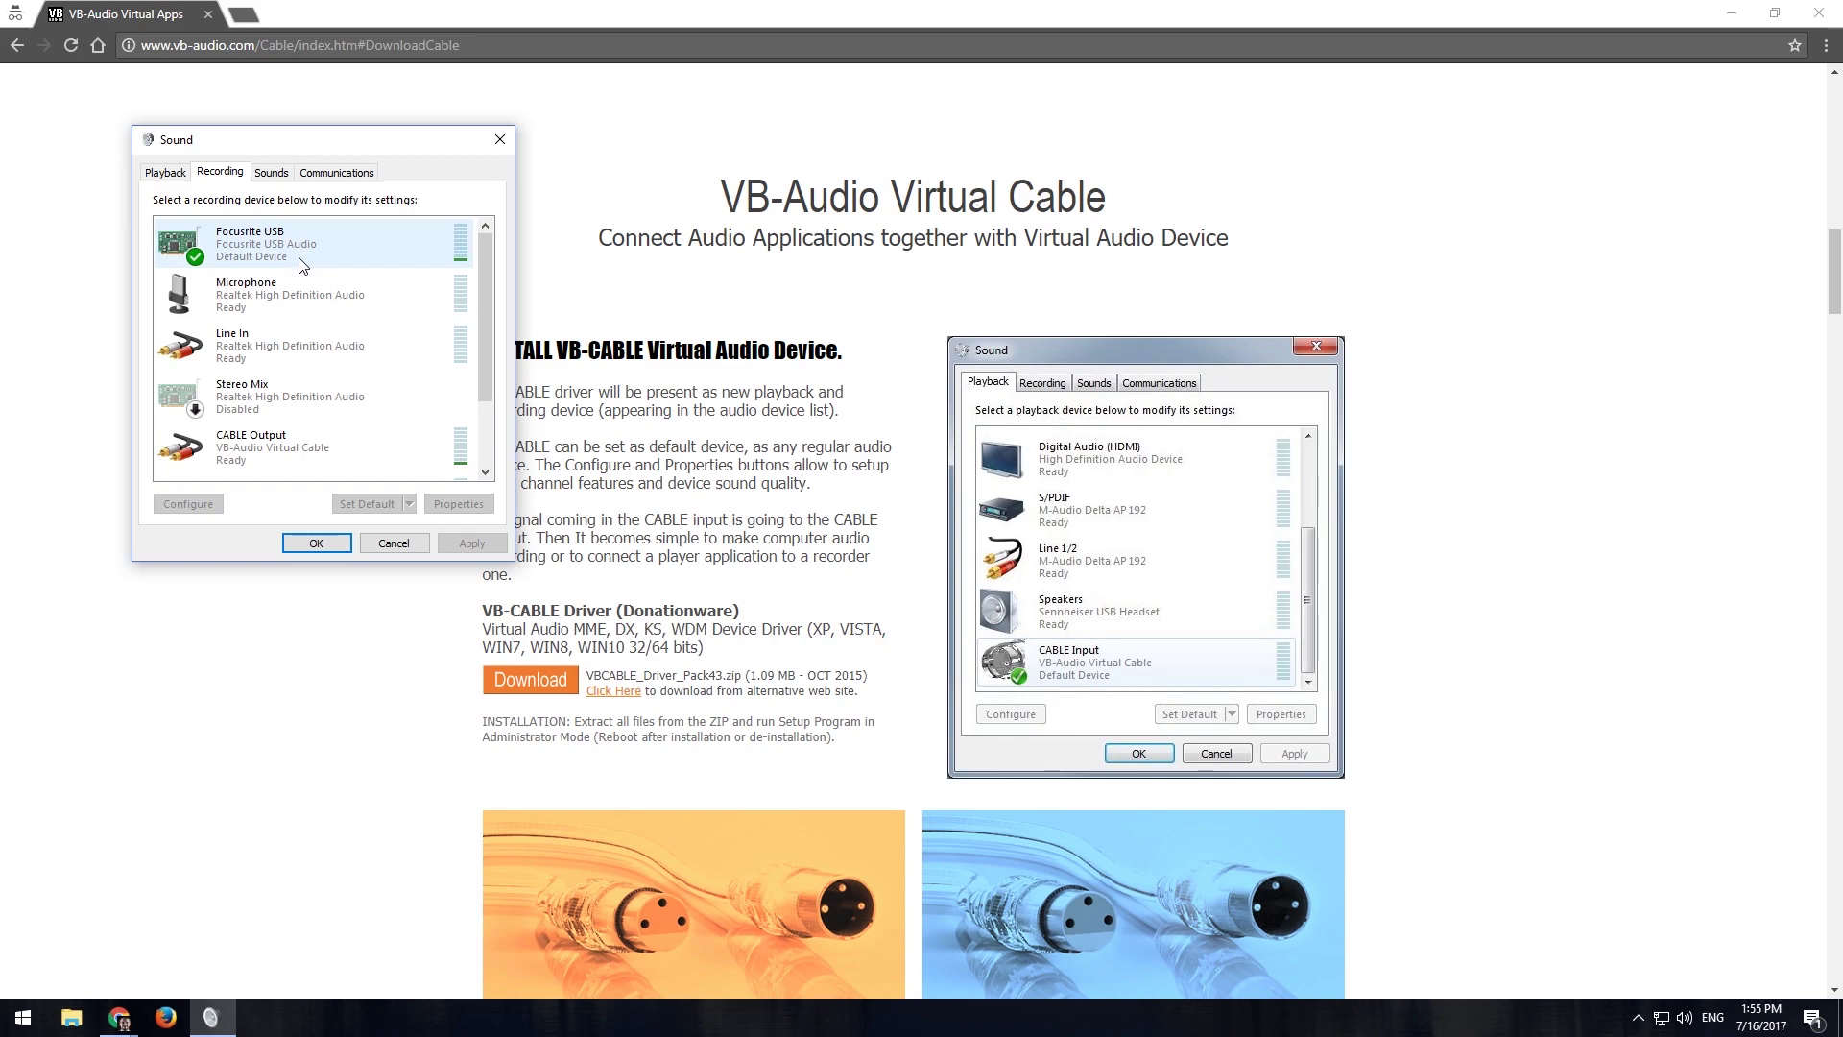
# - Set Focusrite USB's 'Listen to this device' output to Speakers (VB-Audio Virtual Cable), then close Sound
pyautogui.rightClick(329, 249)
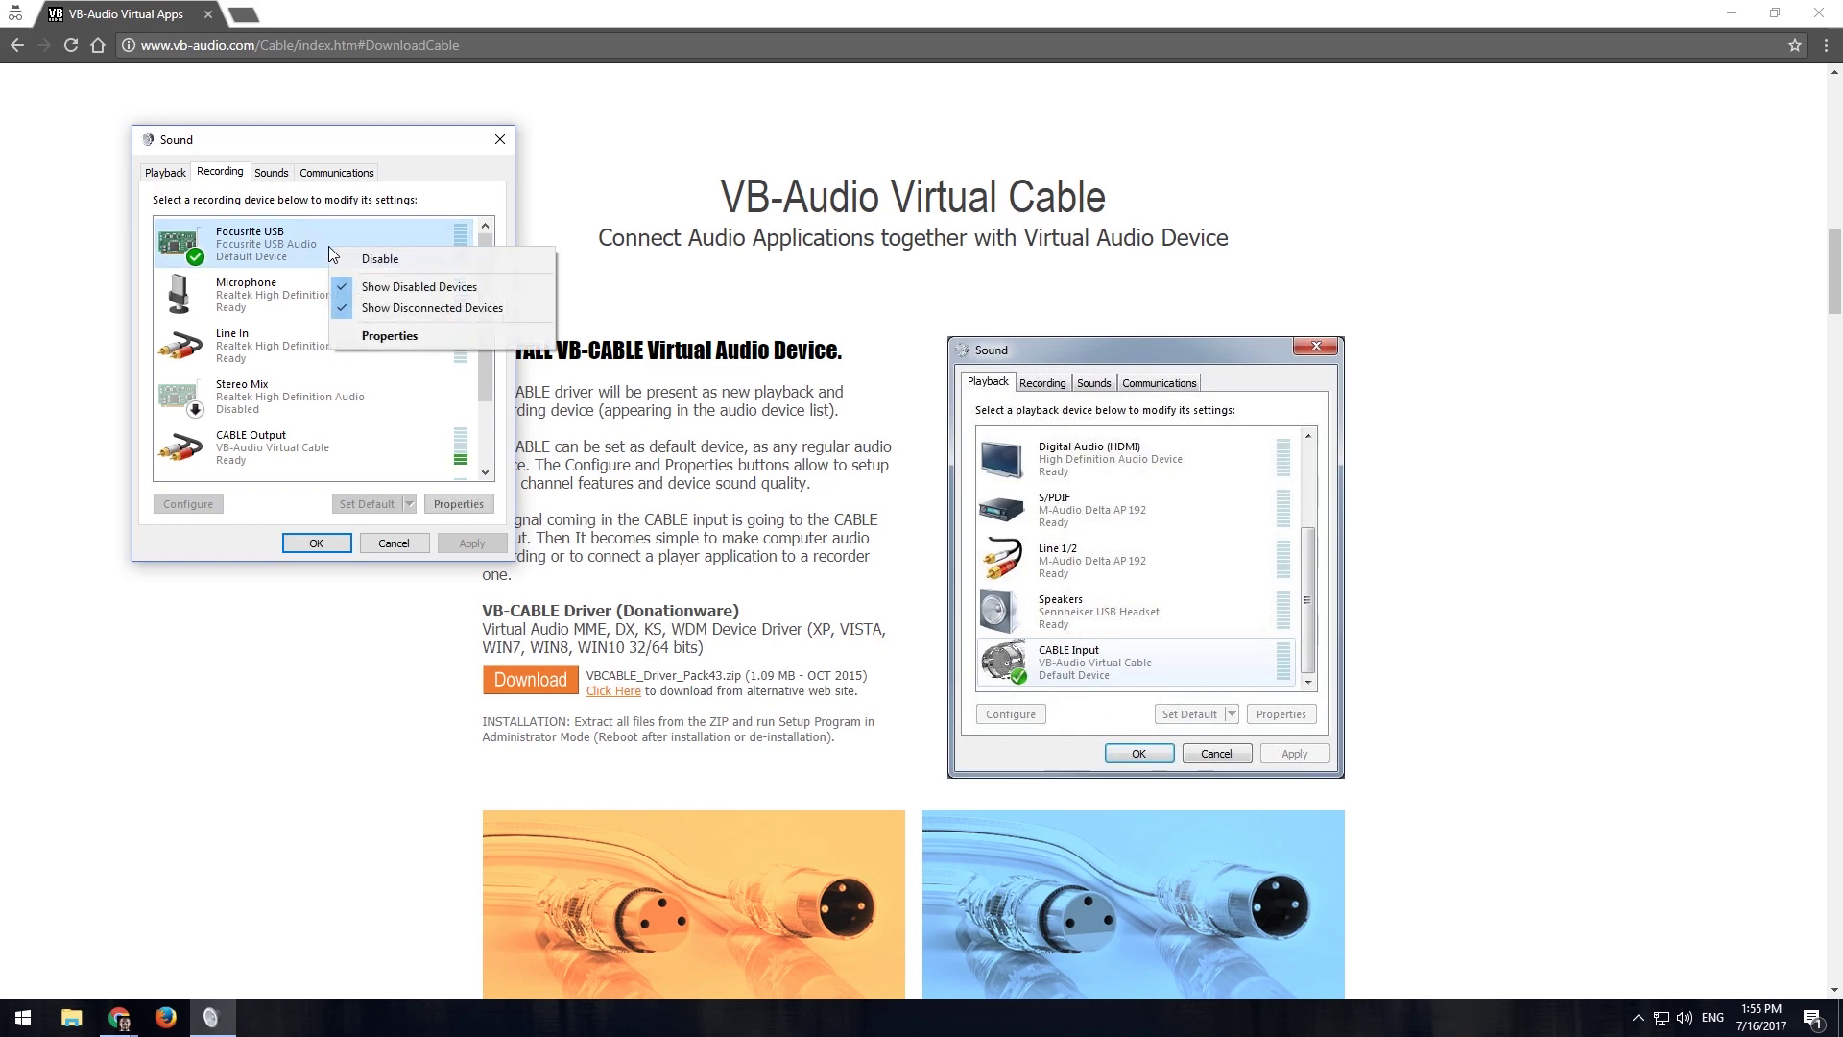
pyautogui.click(418, 334)
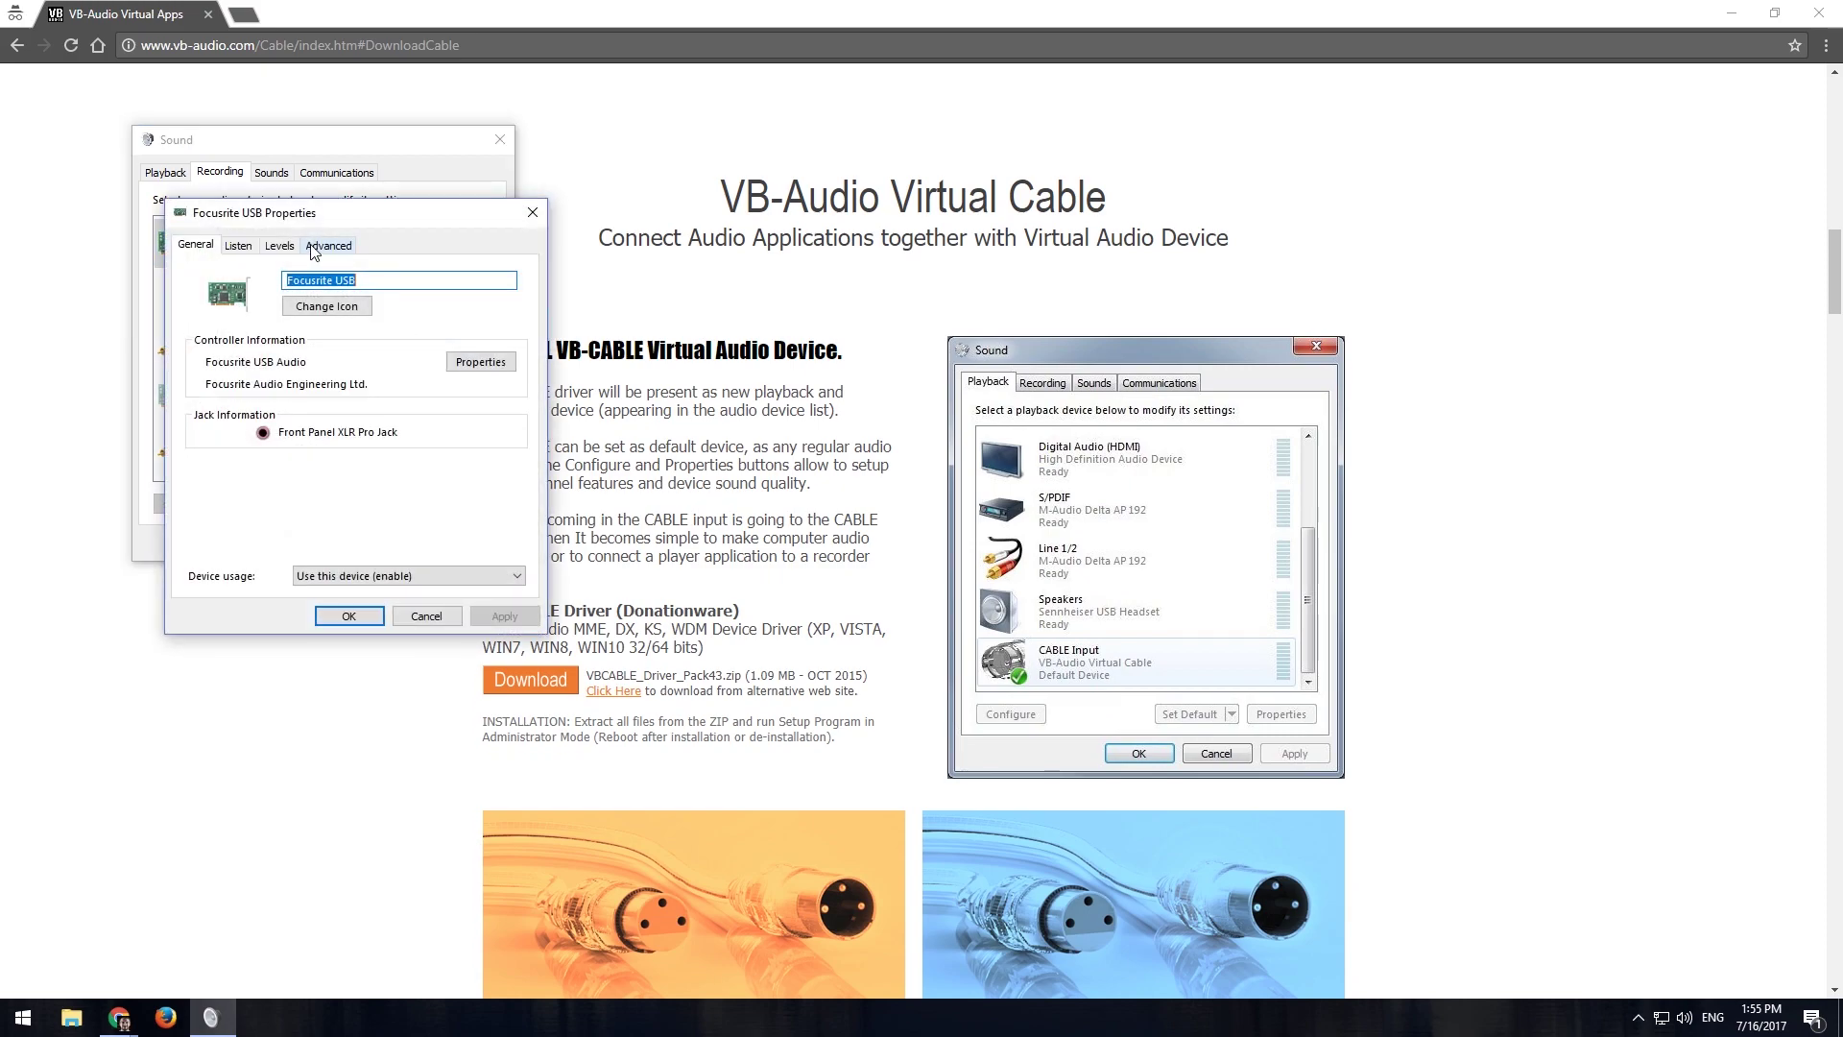
pyautogui.click(239, 247)
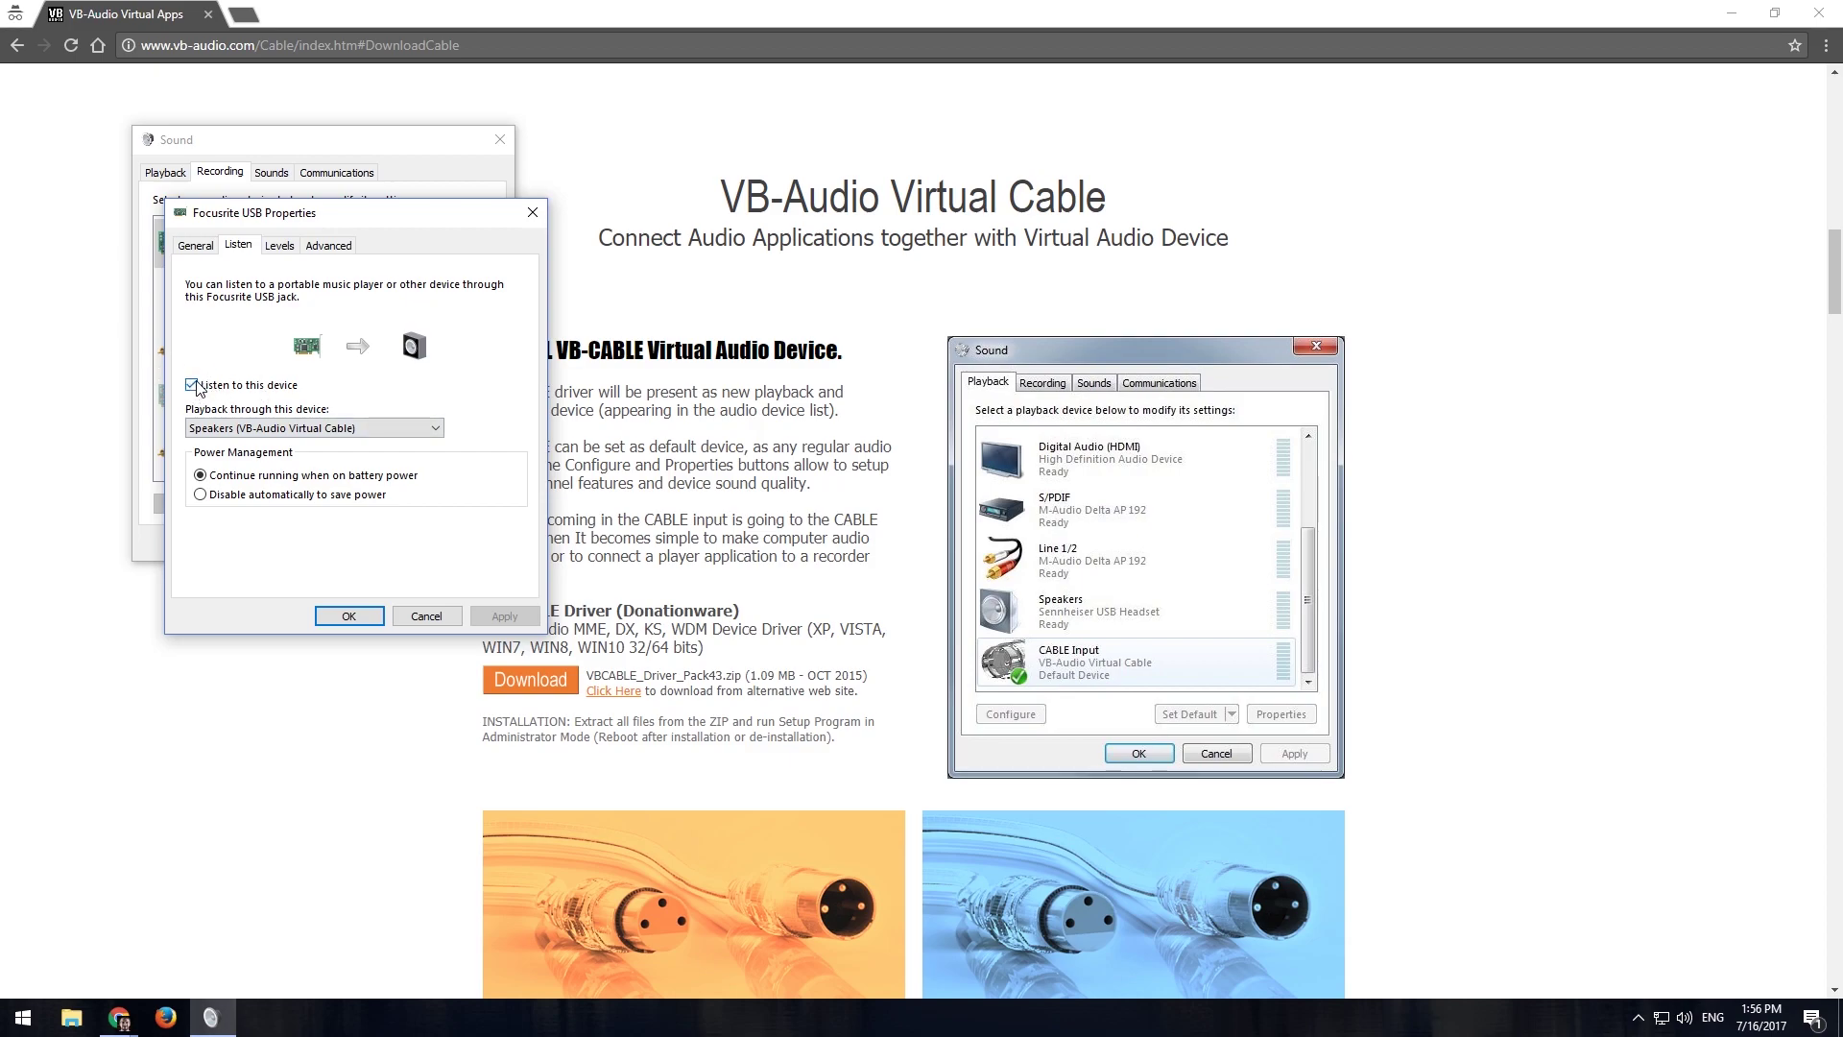
pyautogui.click(360, 428)
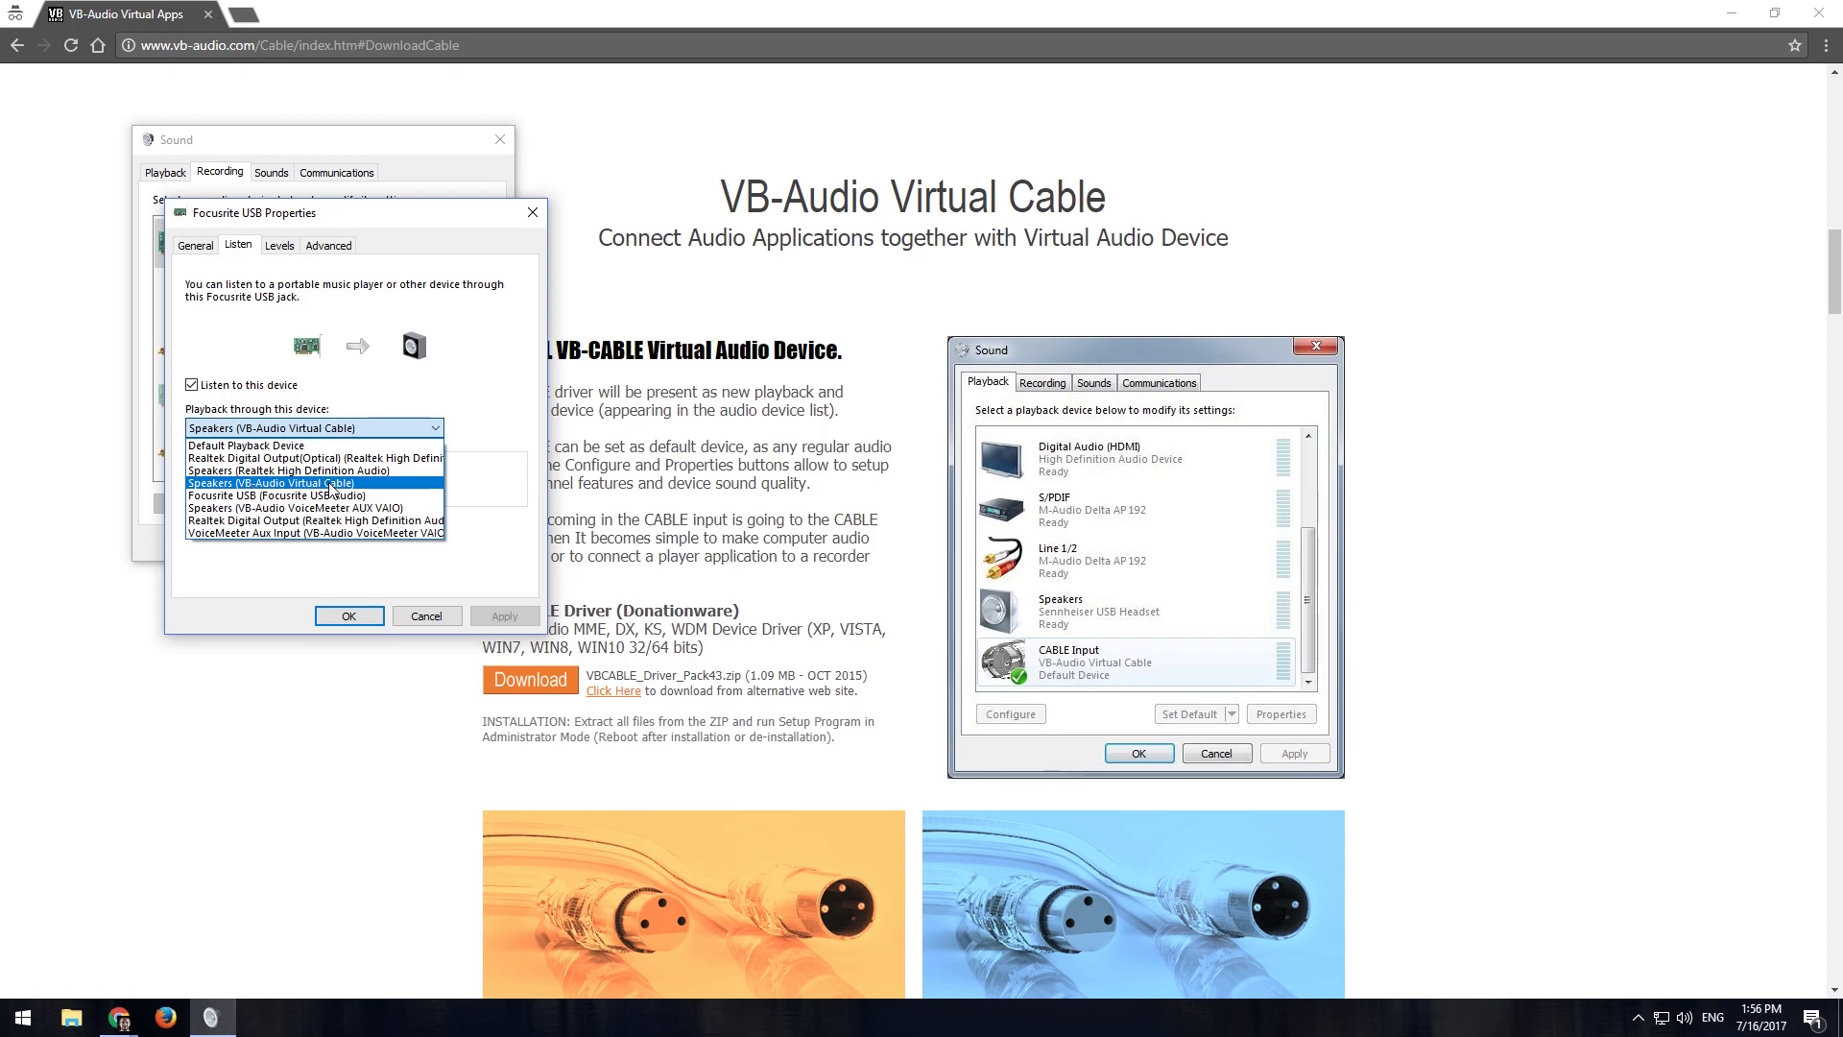
pyautogui.click(331, 486)
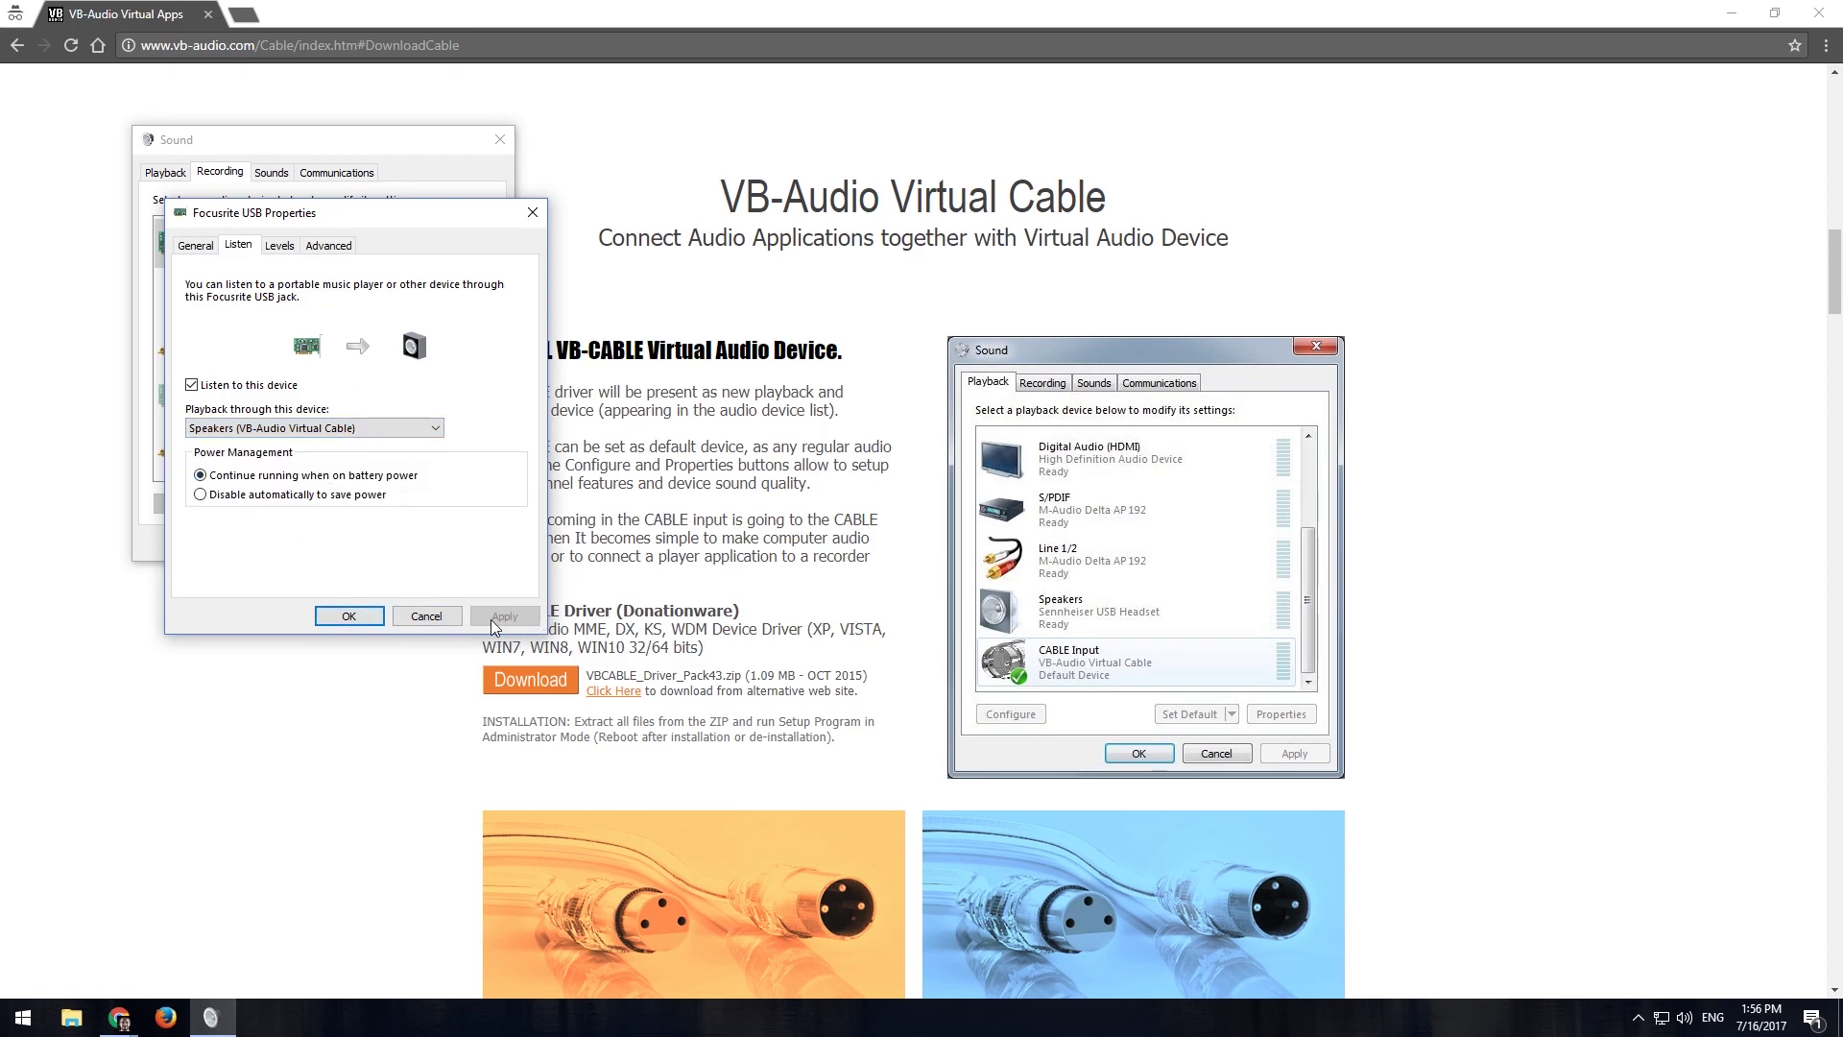
pyautogui.click(350, 616)
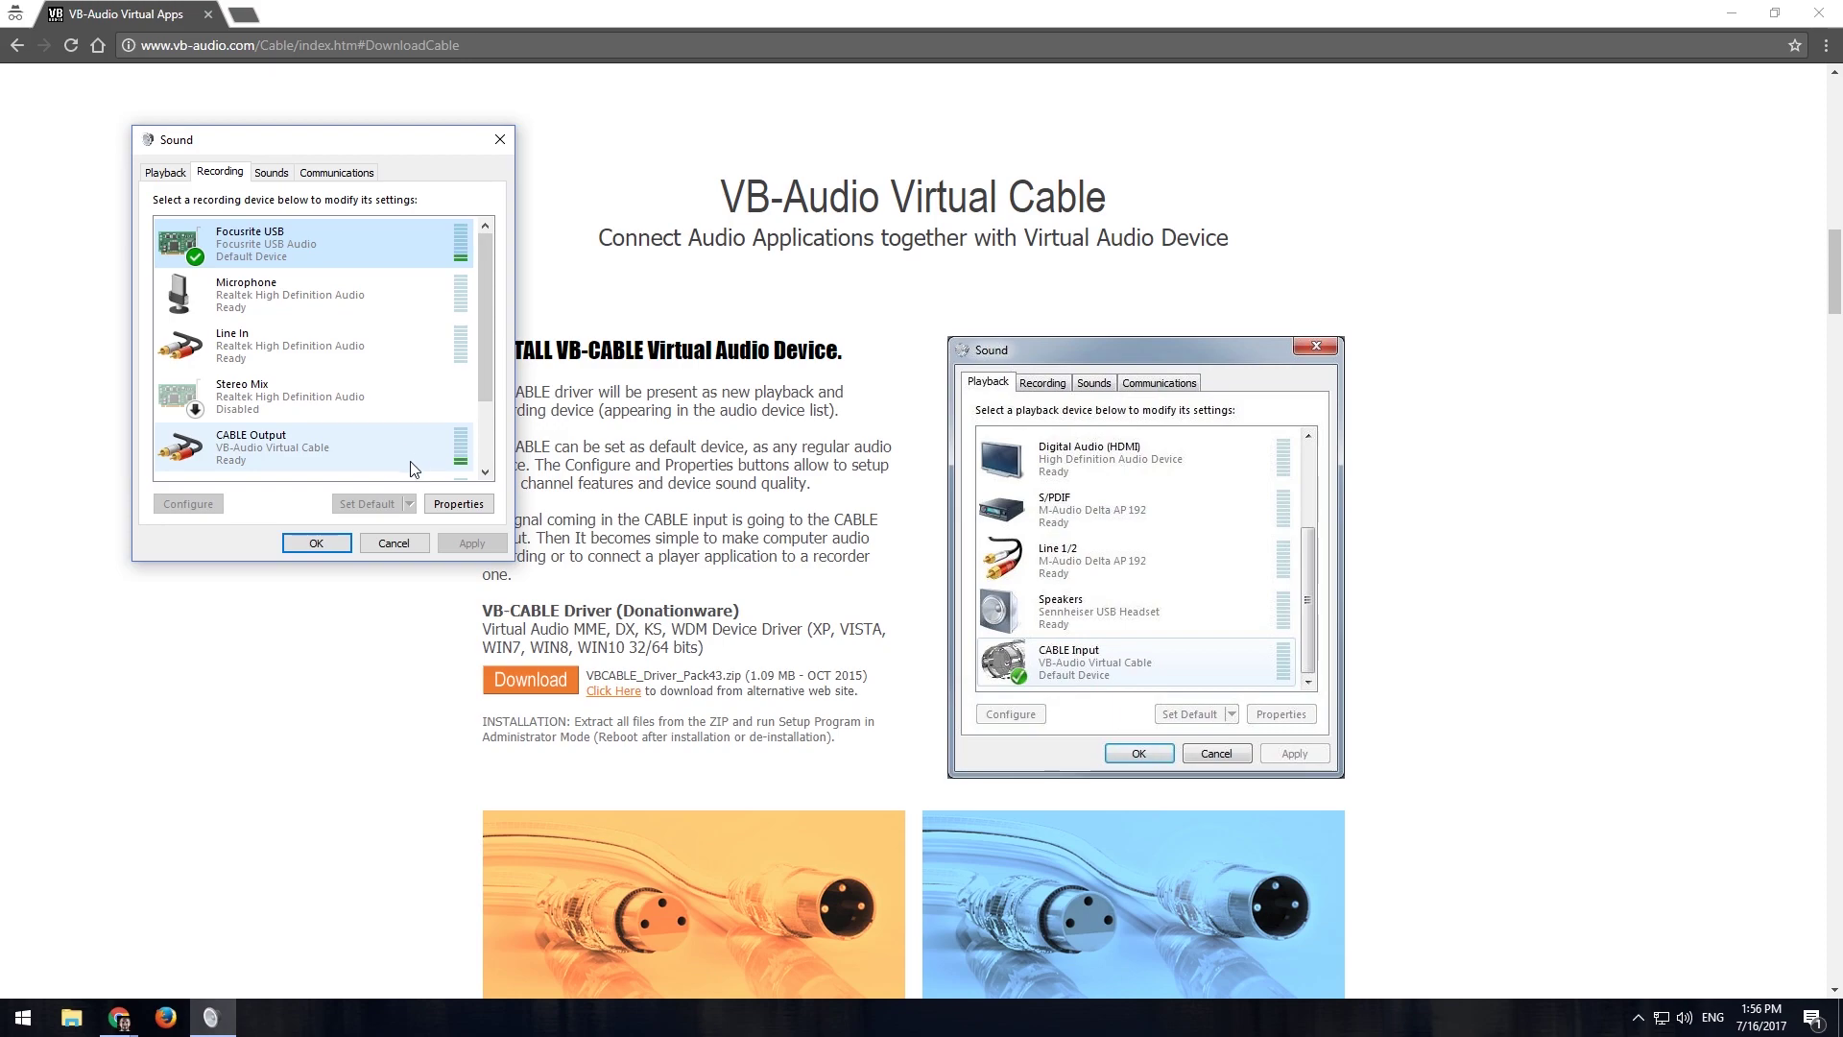
pyautogui.click(316, 544)
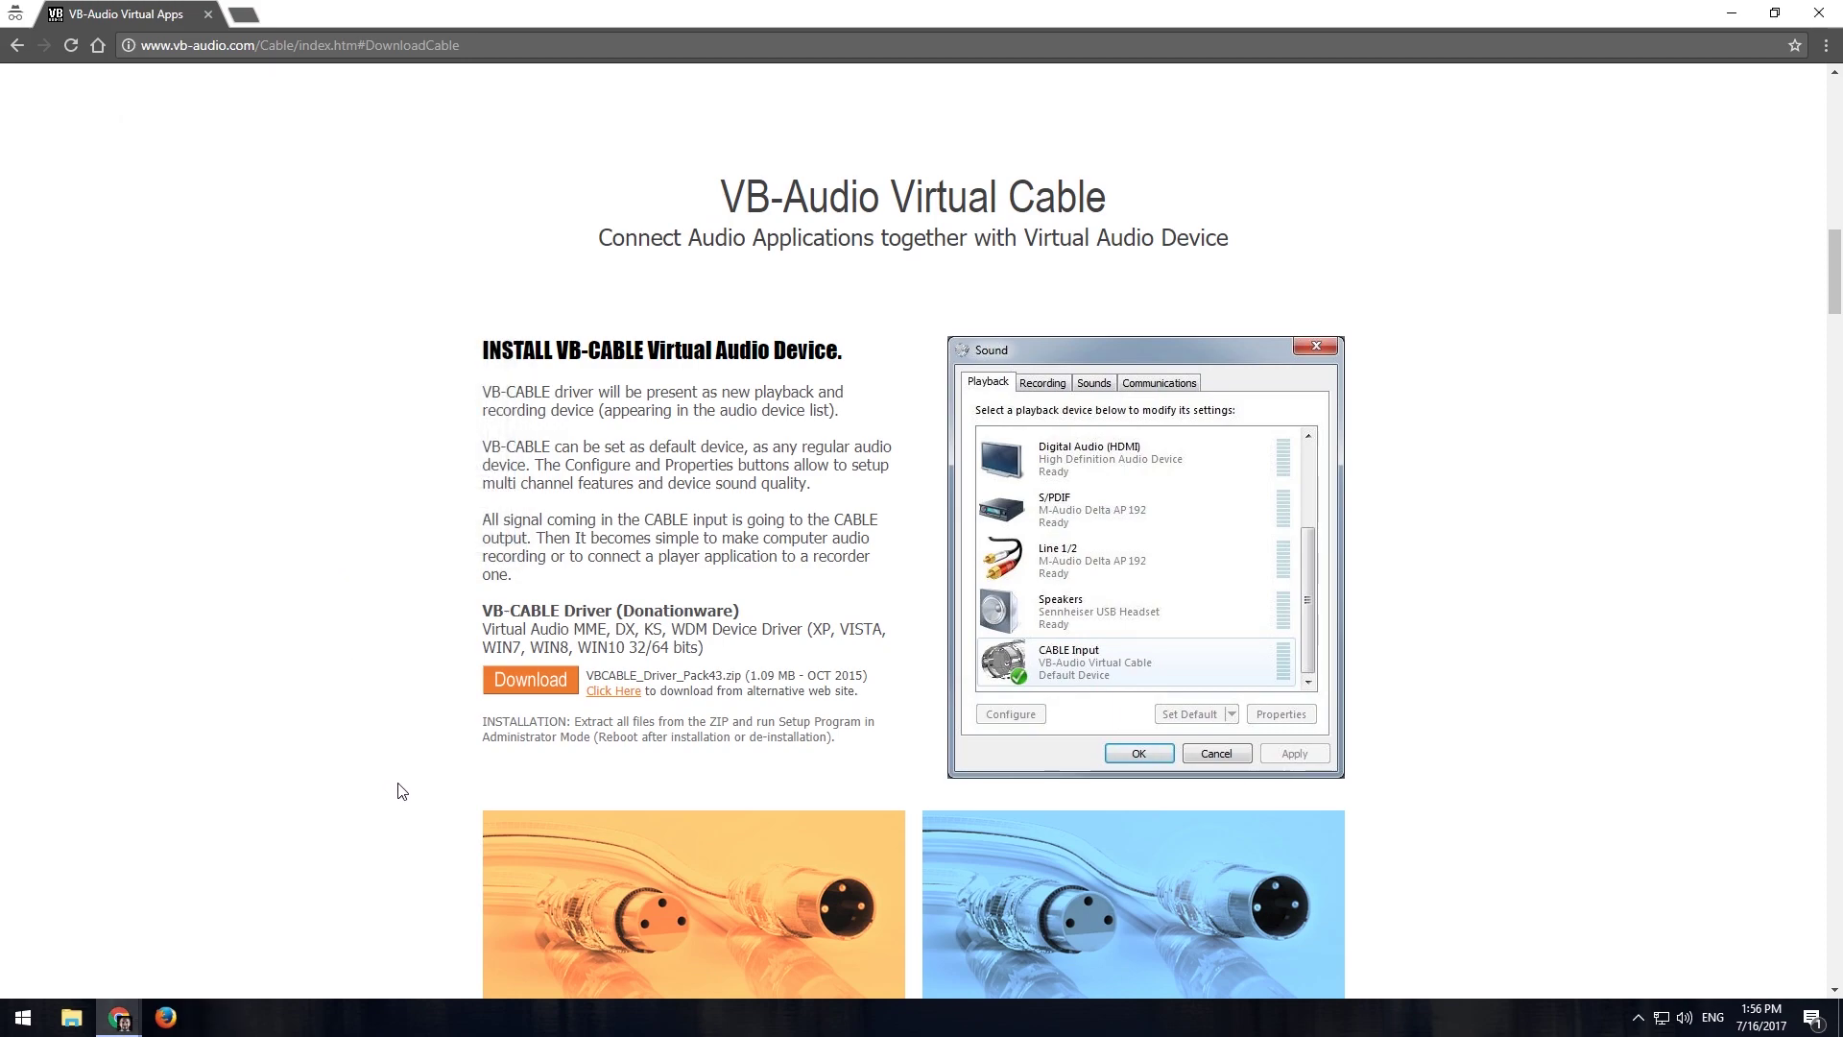
# - Choose Focusrite USB as the overlay's microphone recording device and save the setting
pyautogui.hotkey('alt', 'z')
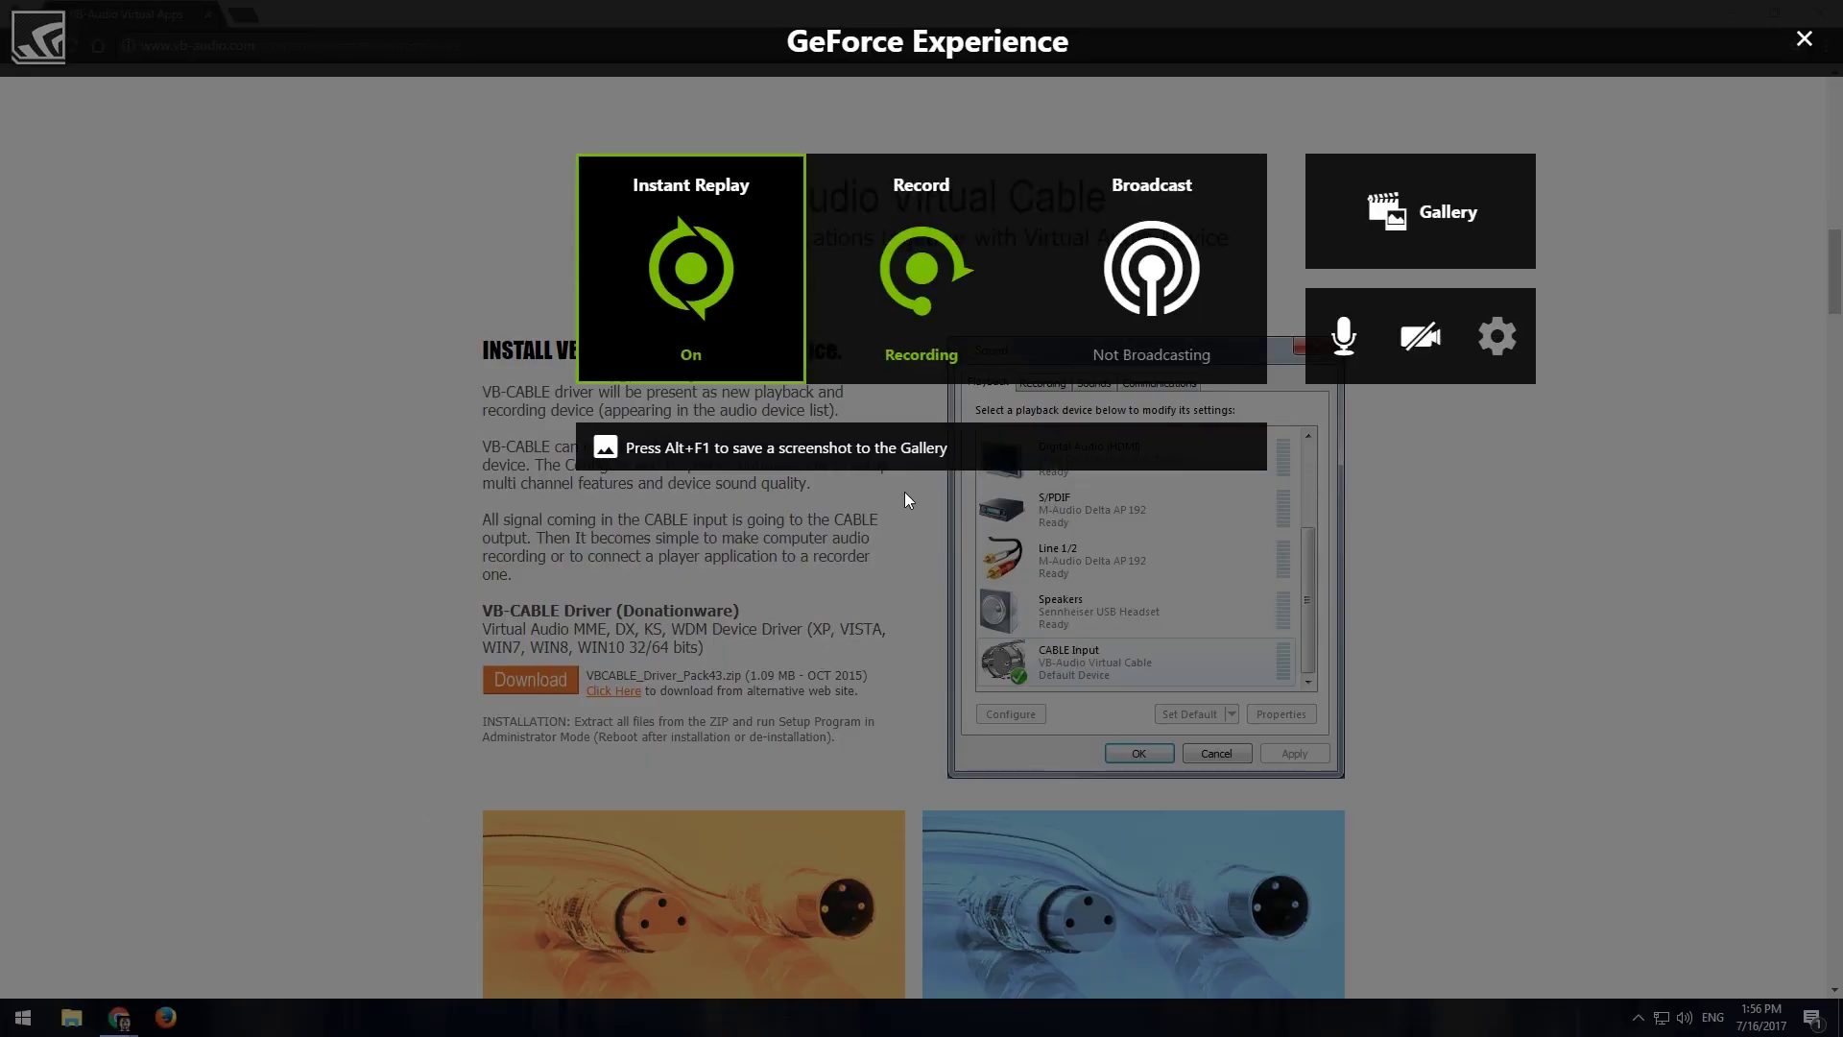
pyautogui.click(1344, 345)
pyautogui.click(1398, 536)
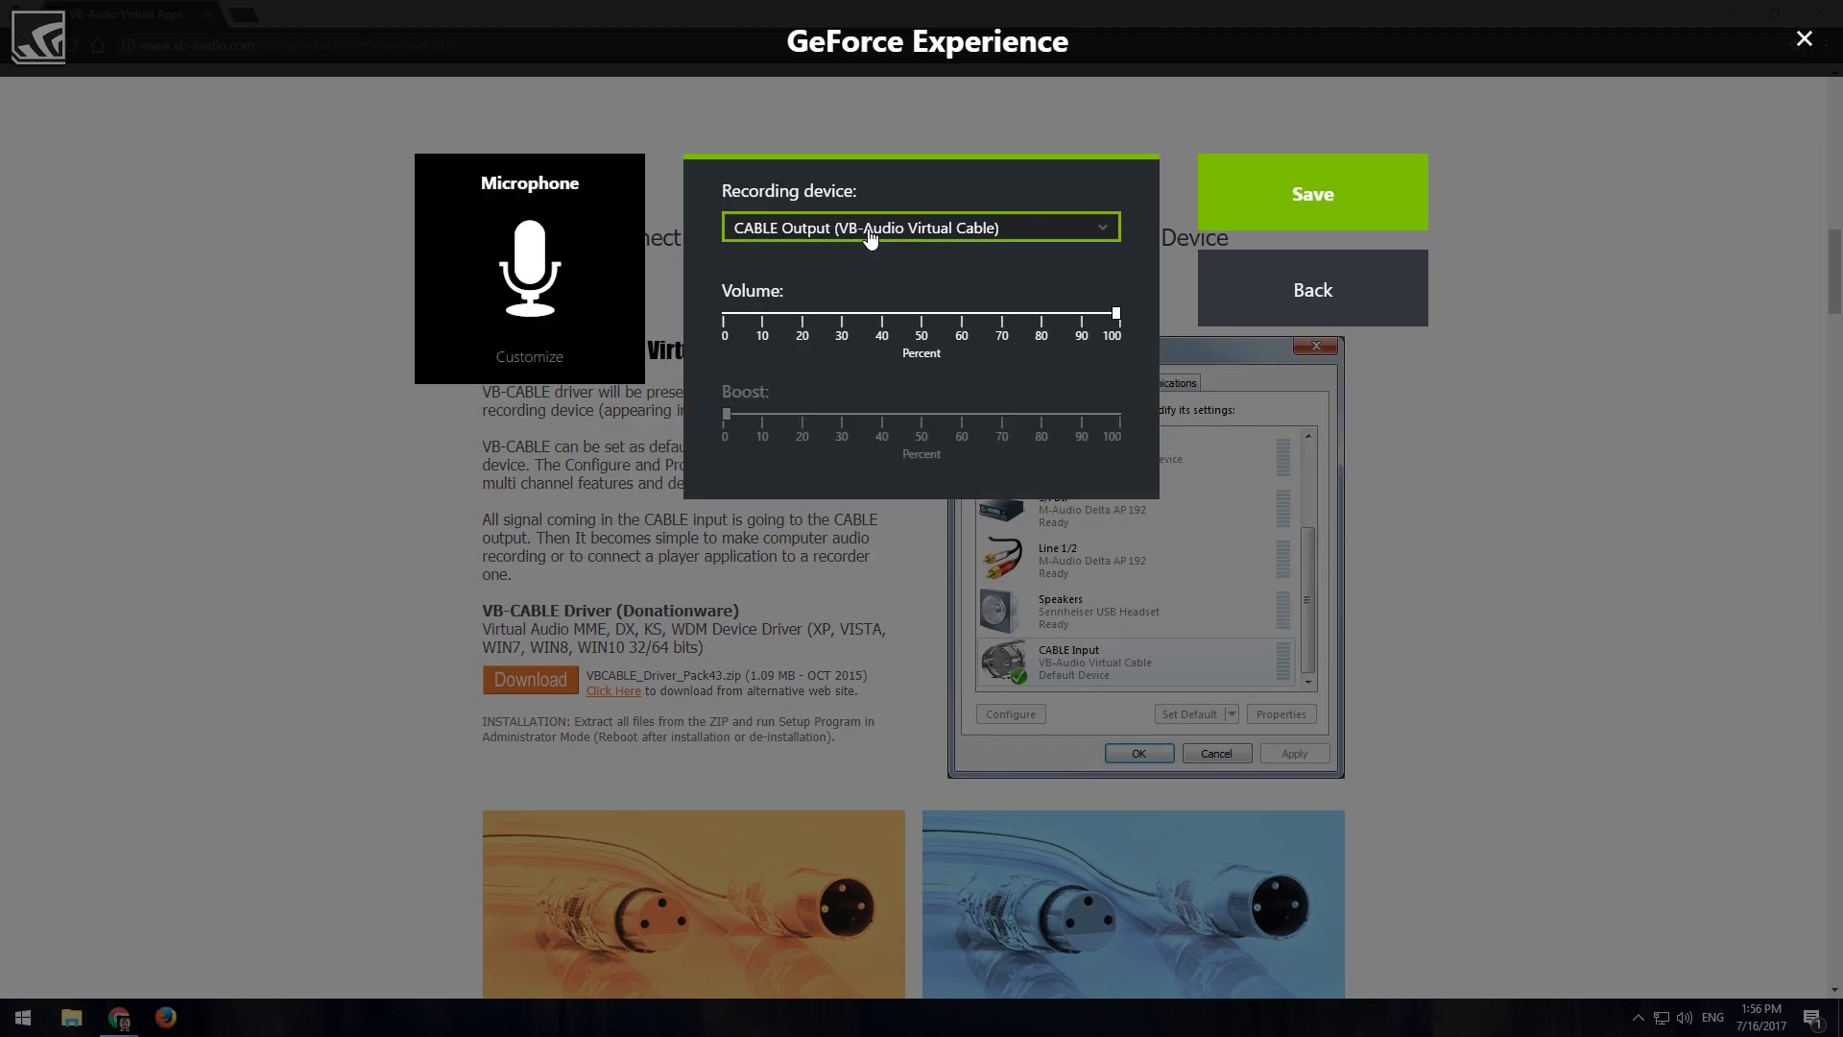
pyautogui.click(1112, 229)
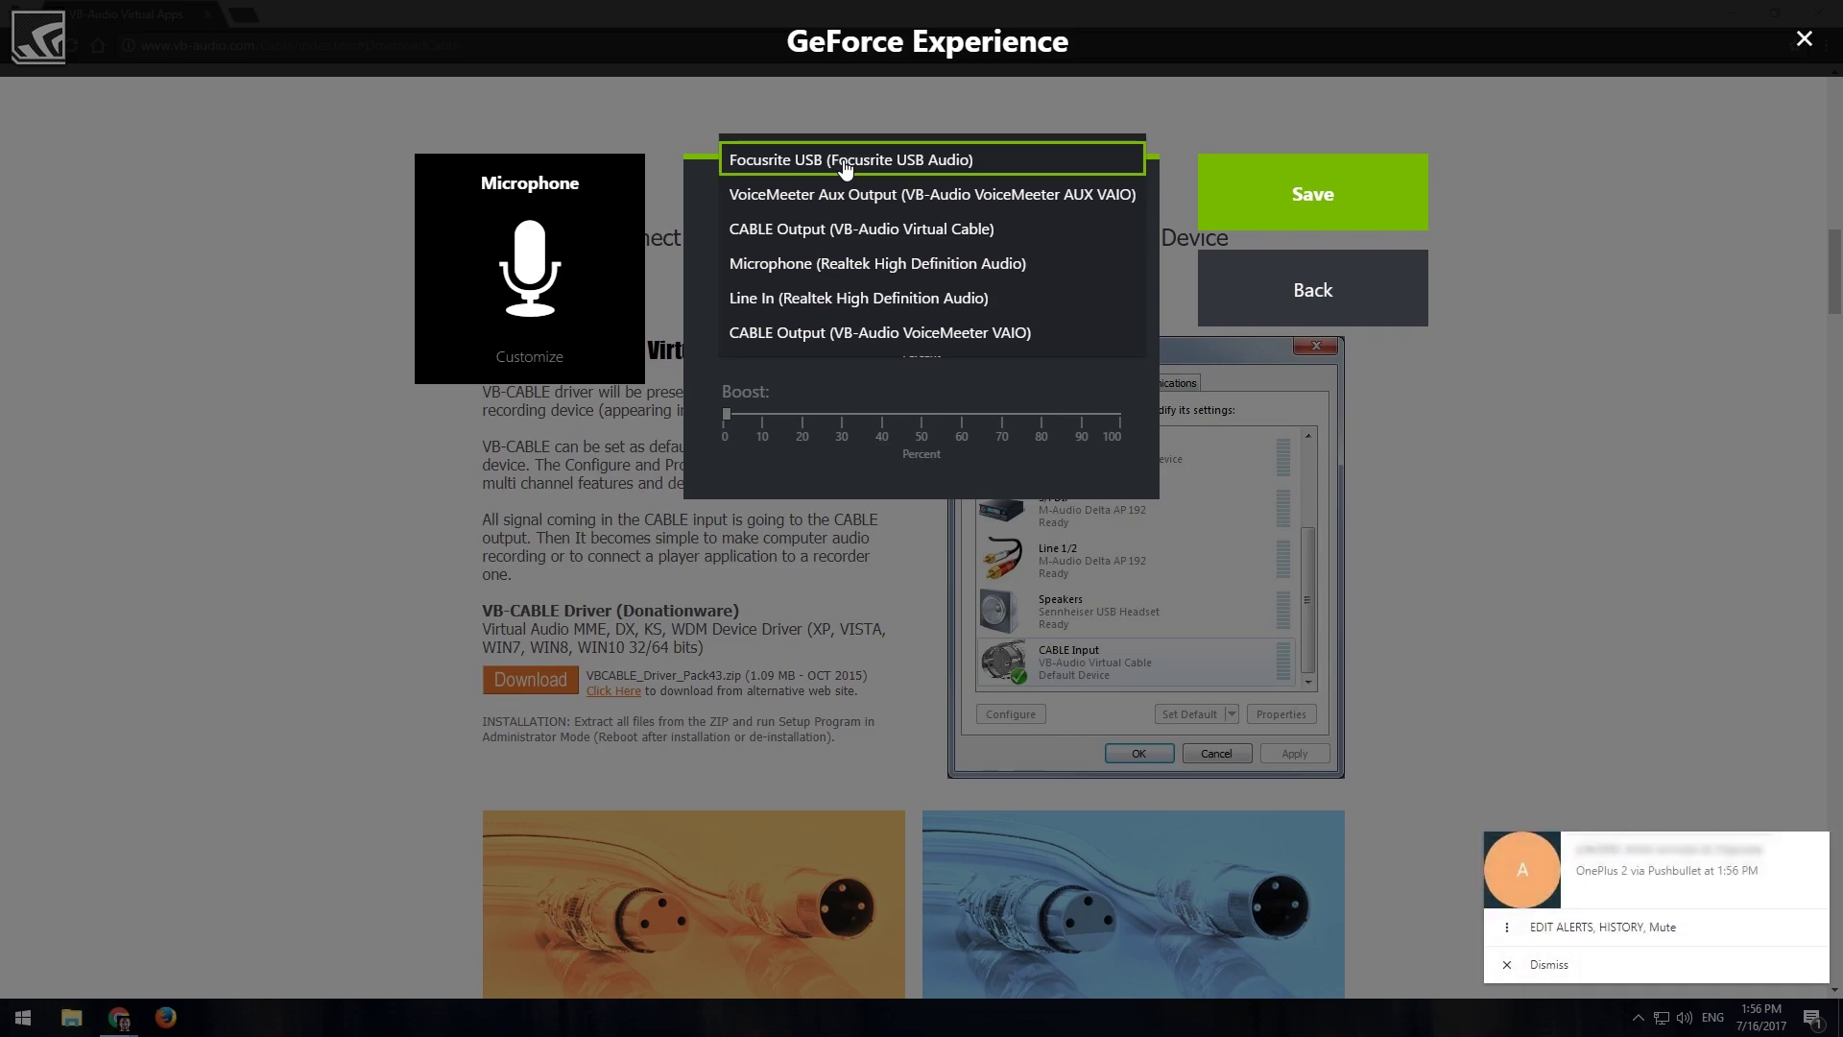
pyautogui.click(1549, 963)
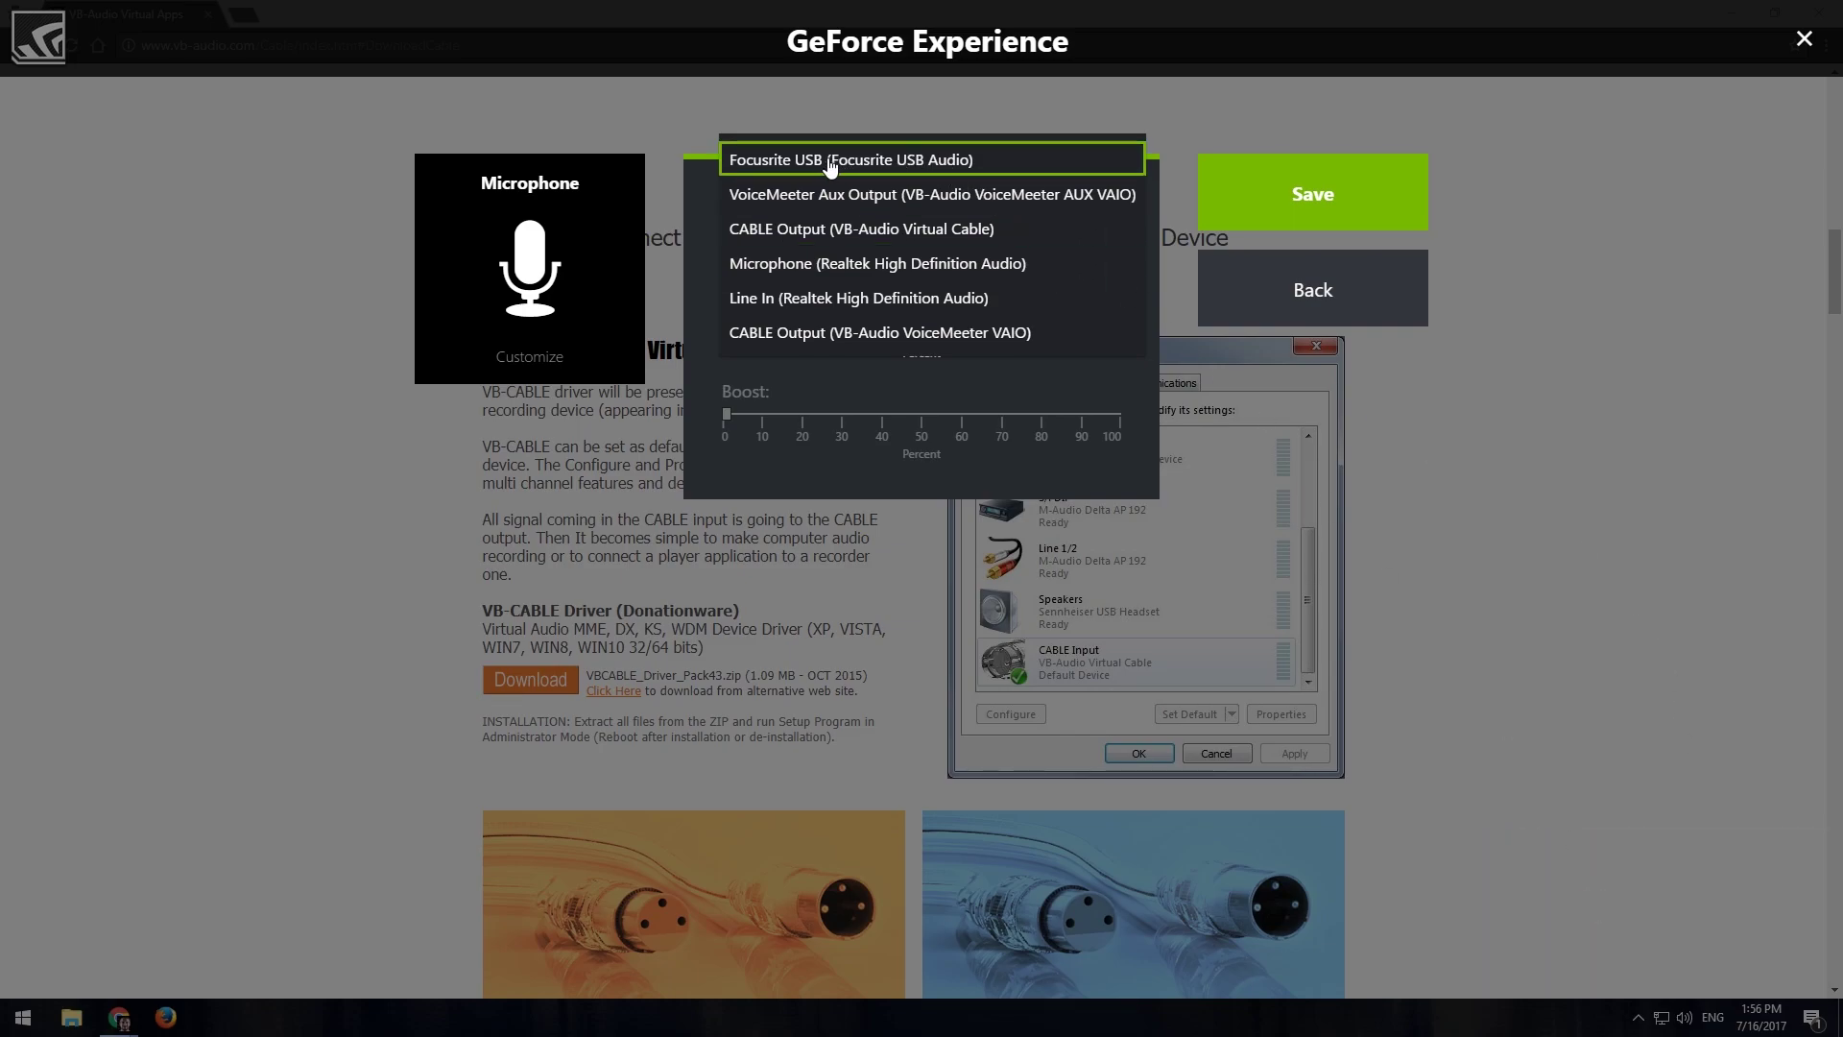
pyautogui.click(893, 165)
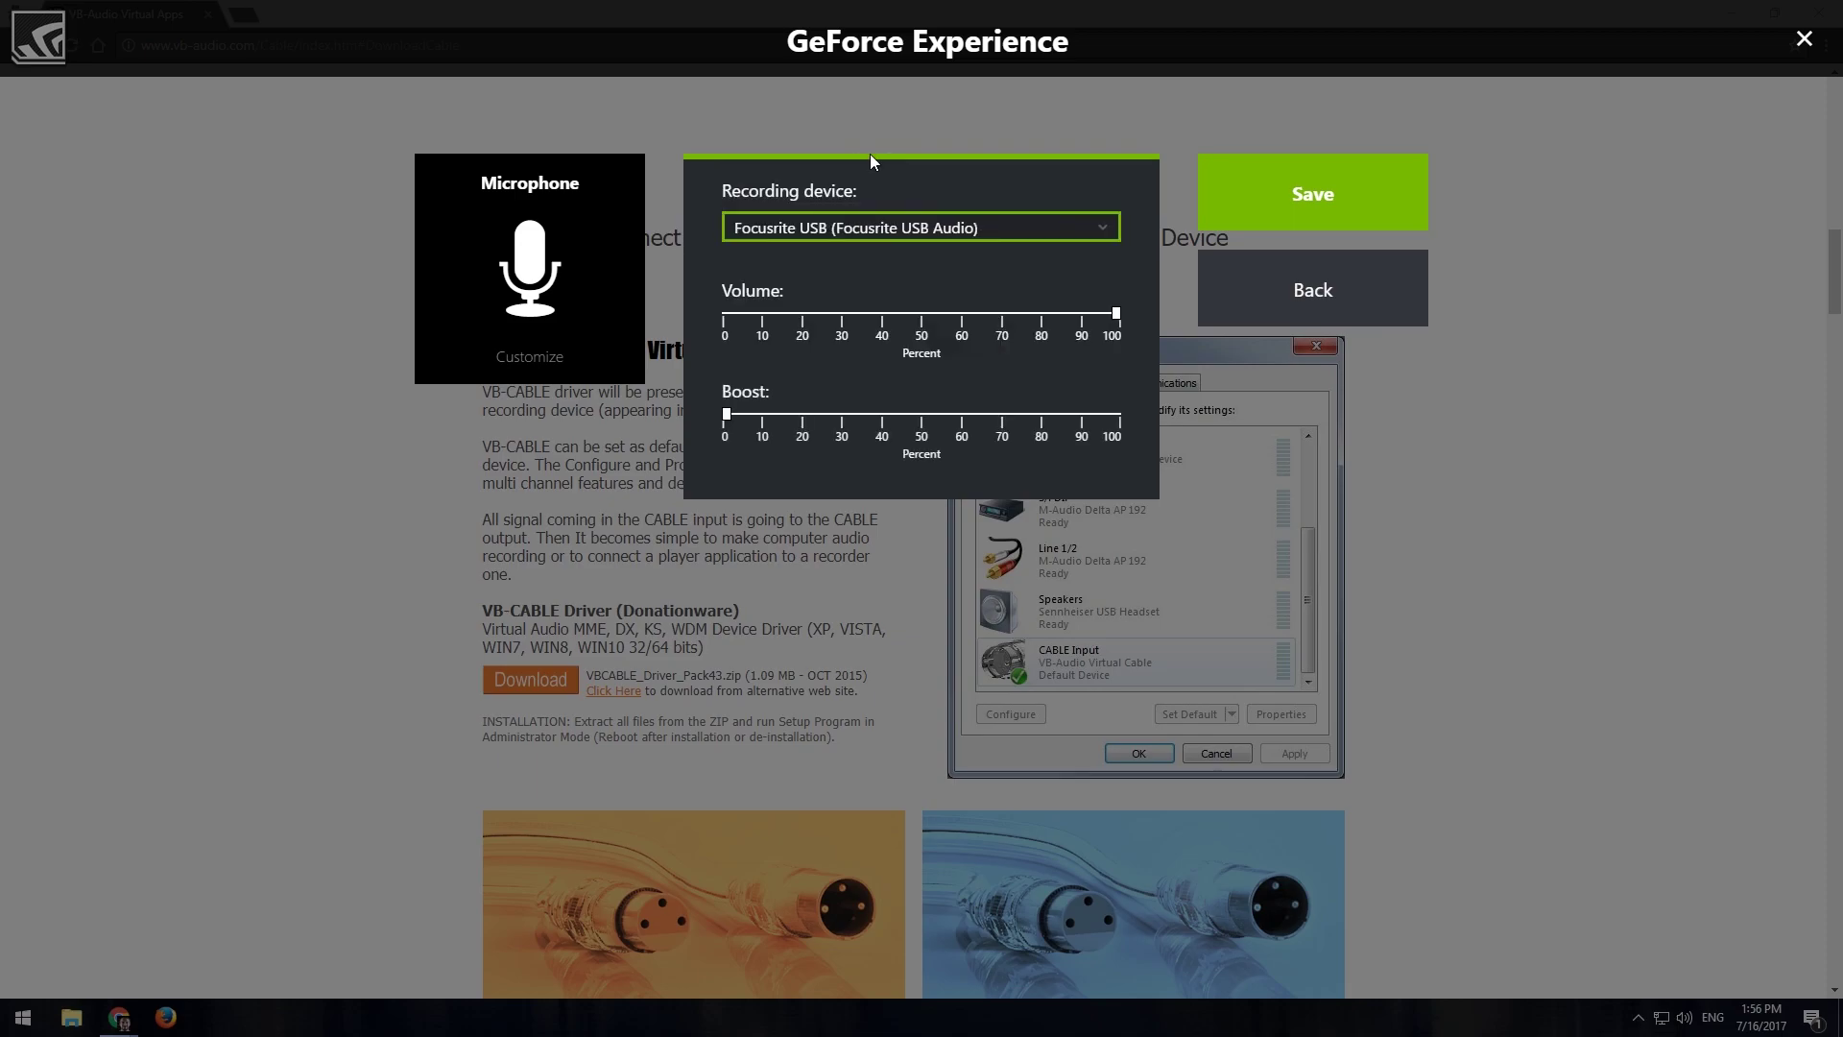
pyautogui.click(1323, 191)
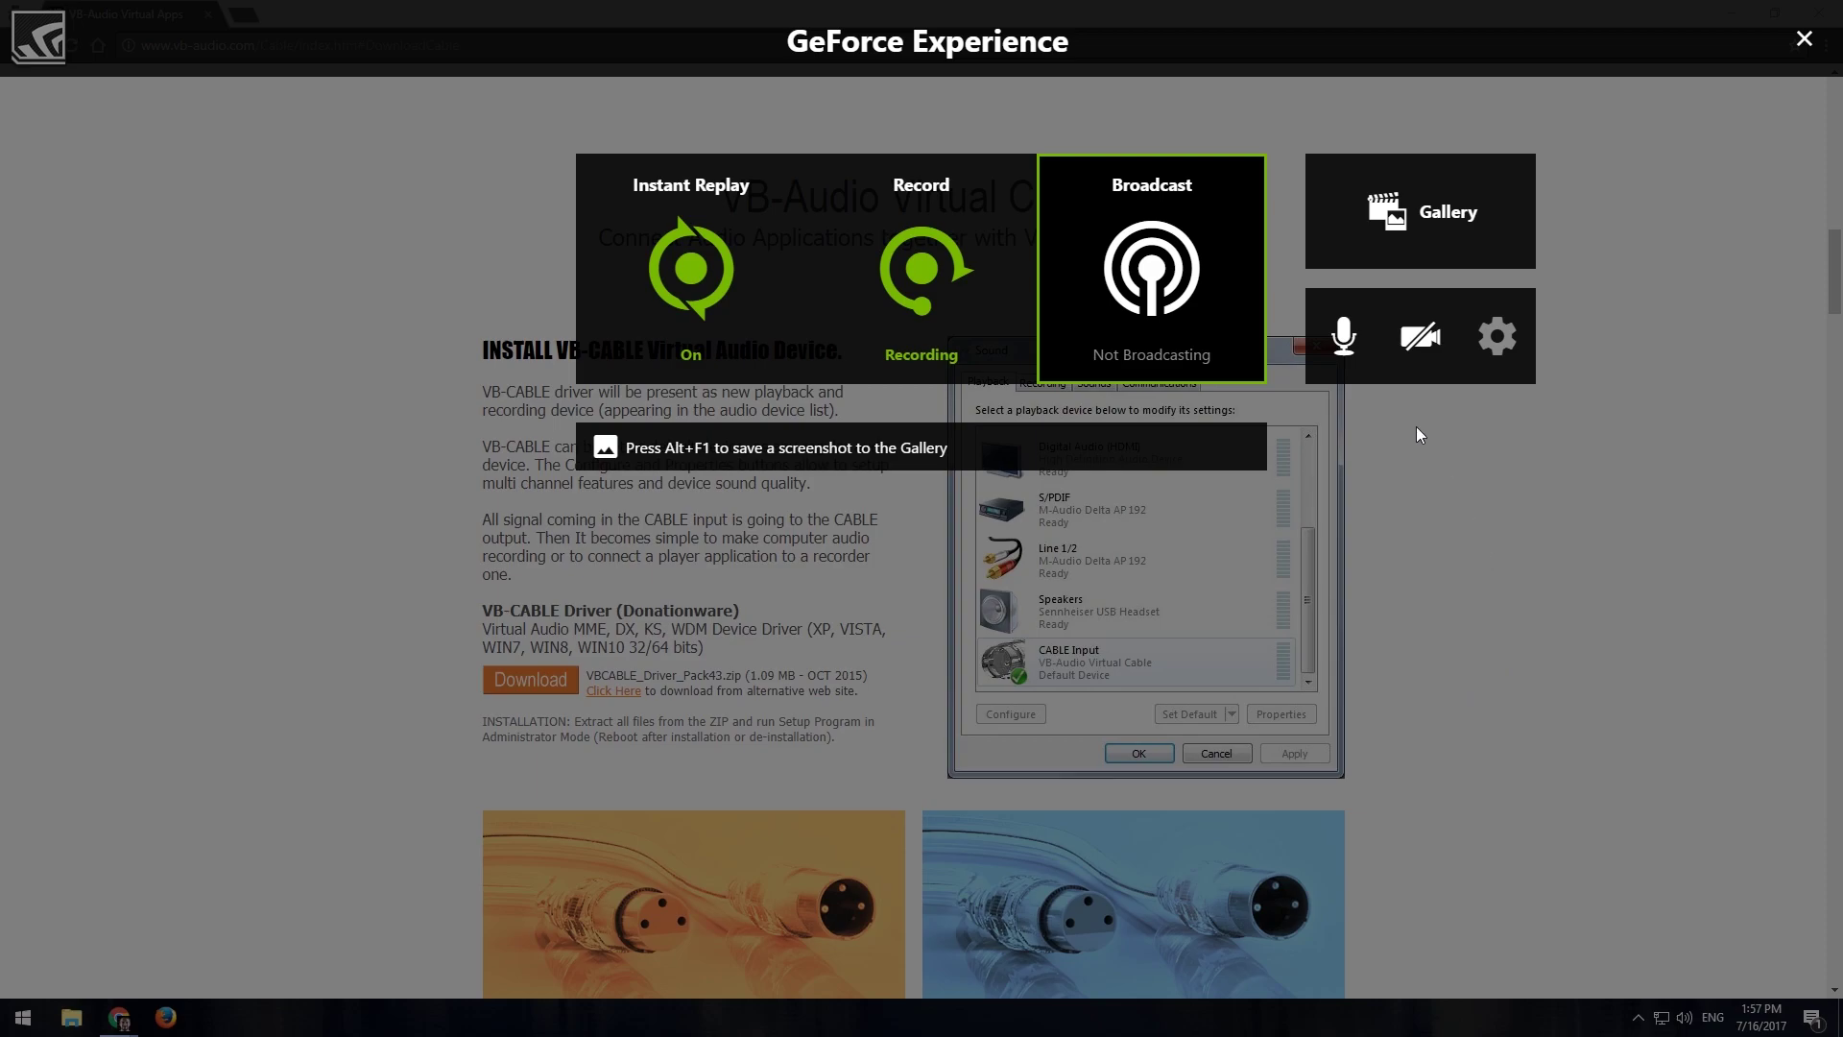
# - Switch the microphone recording device to CABLE Output (VB-Audio Virtual Cable), save, and close the overlay
pyautogui.click(1351, 357)
pyautogui.click(1404, 542)
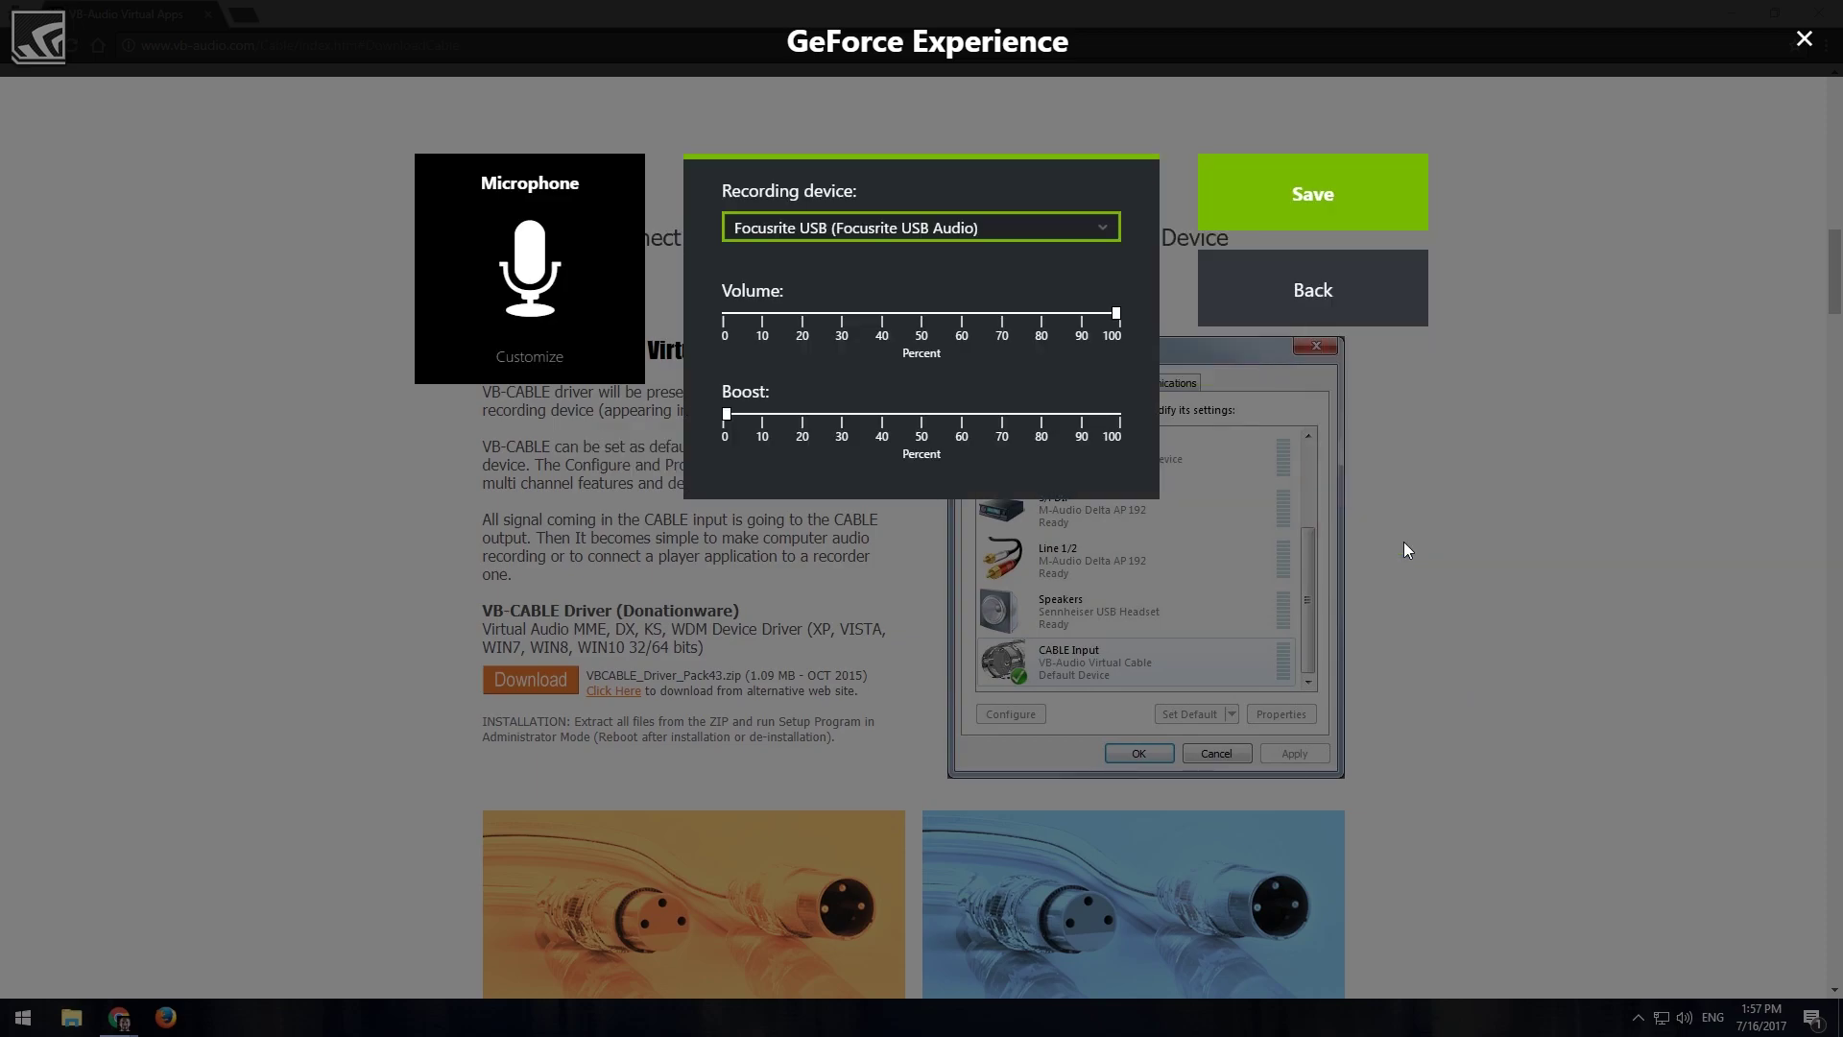
pyautogui.click(925, 240)
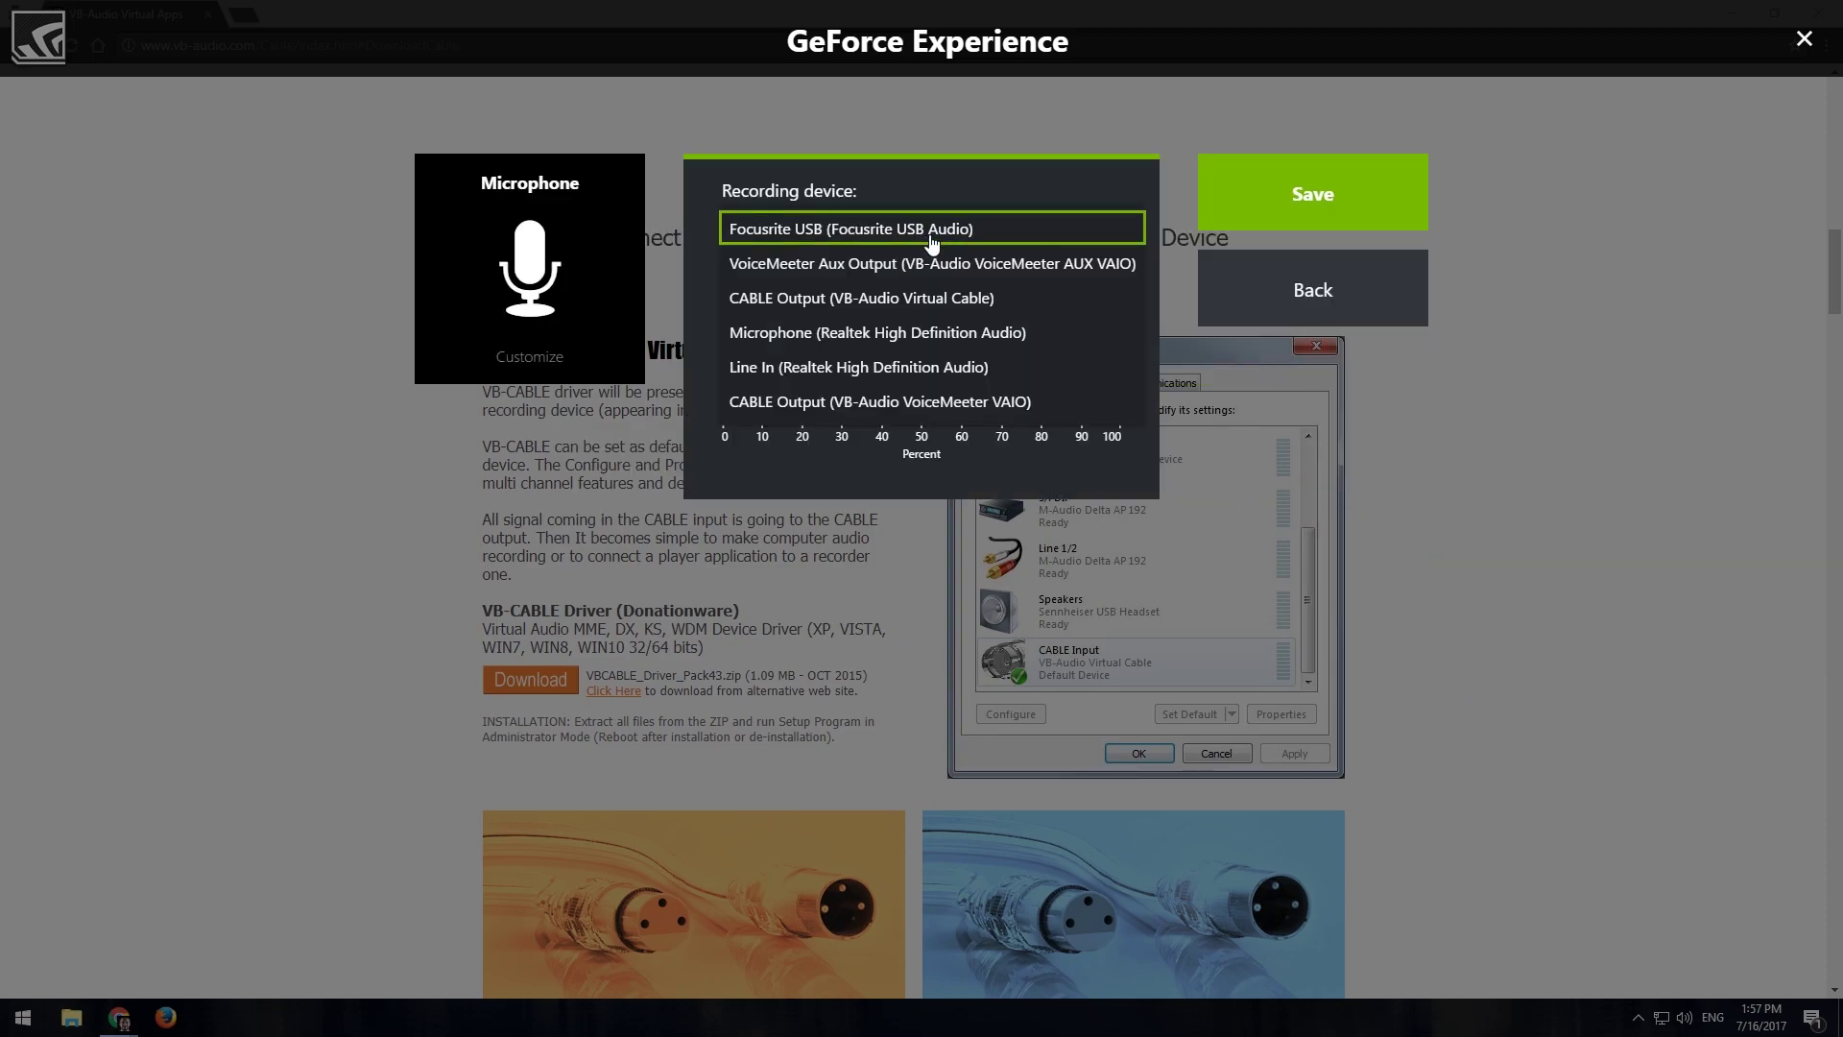
pyautogui.click(862, 307)
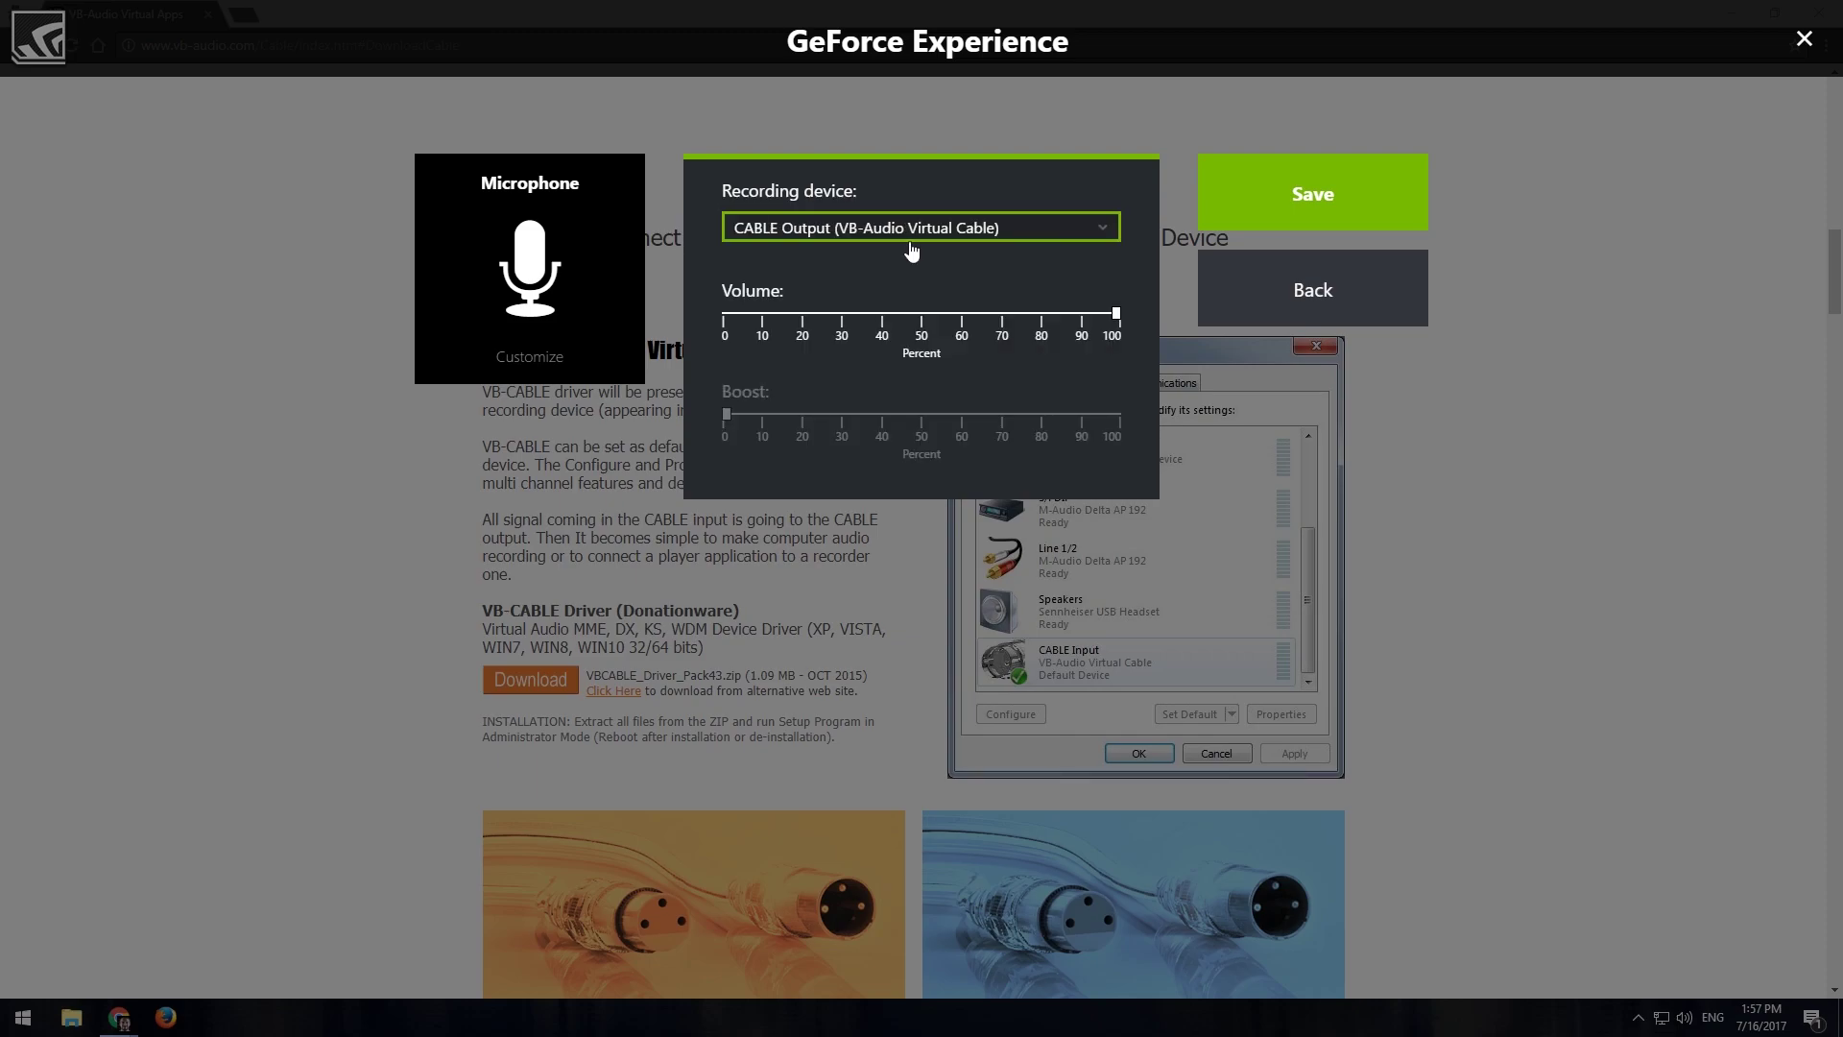
pyautogui.click(1312, 199)
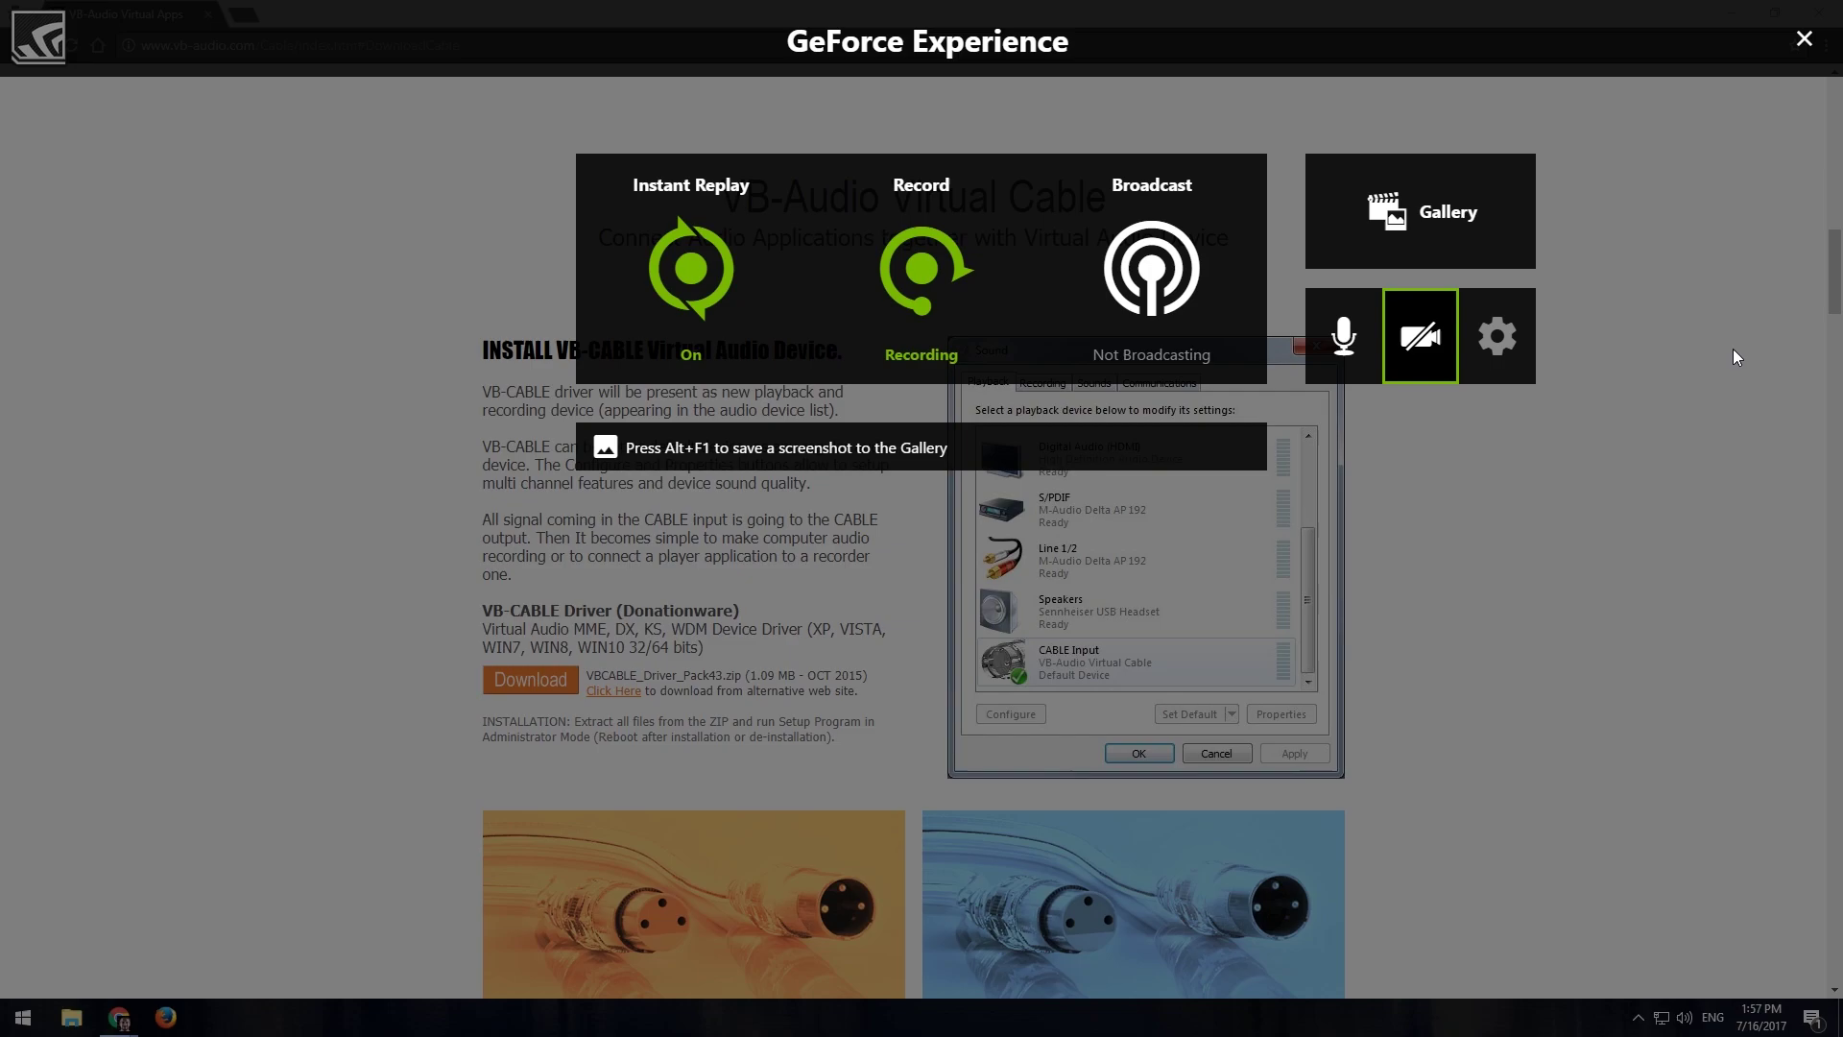
pyautogui.click(1586, 596)
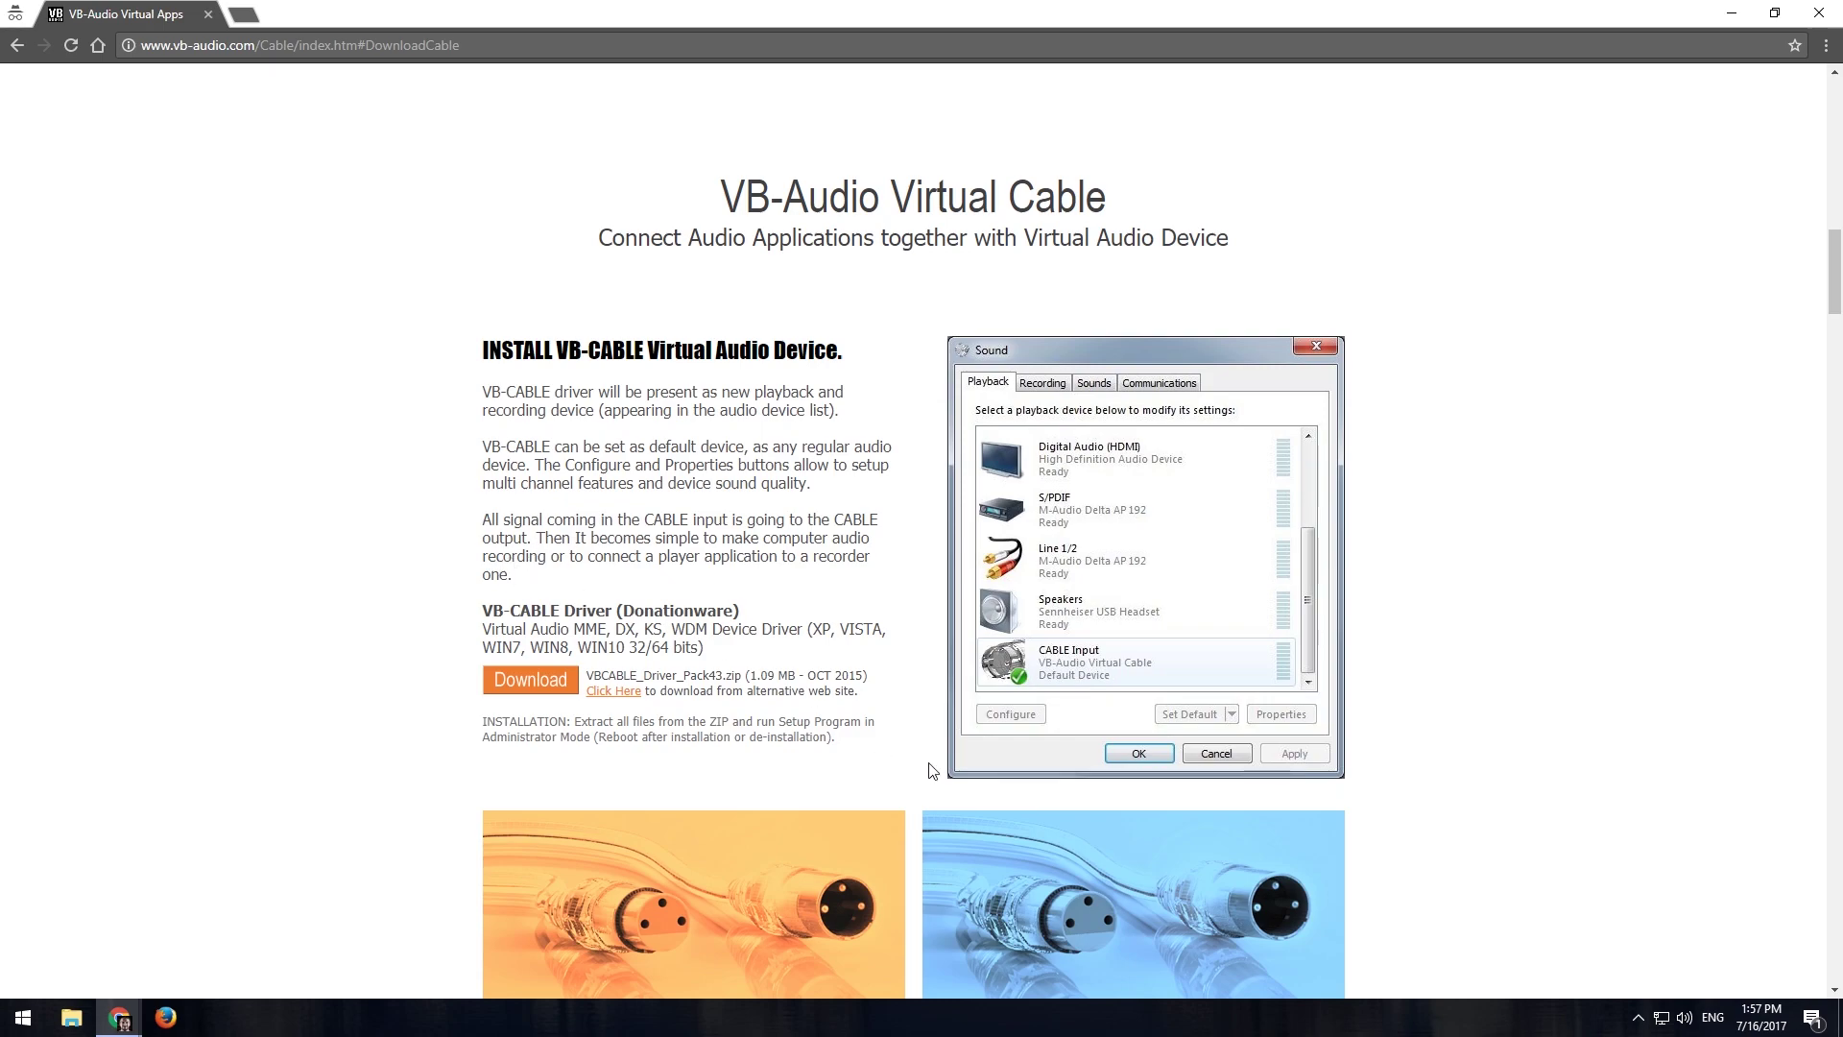
pyautogui.rightClick(1684, 1016)
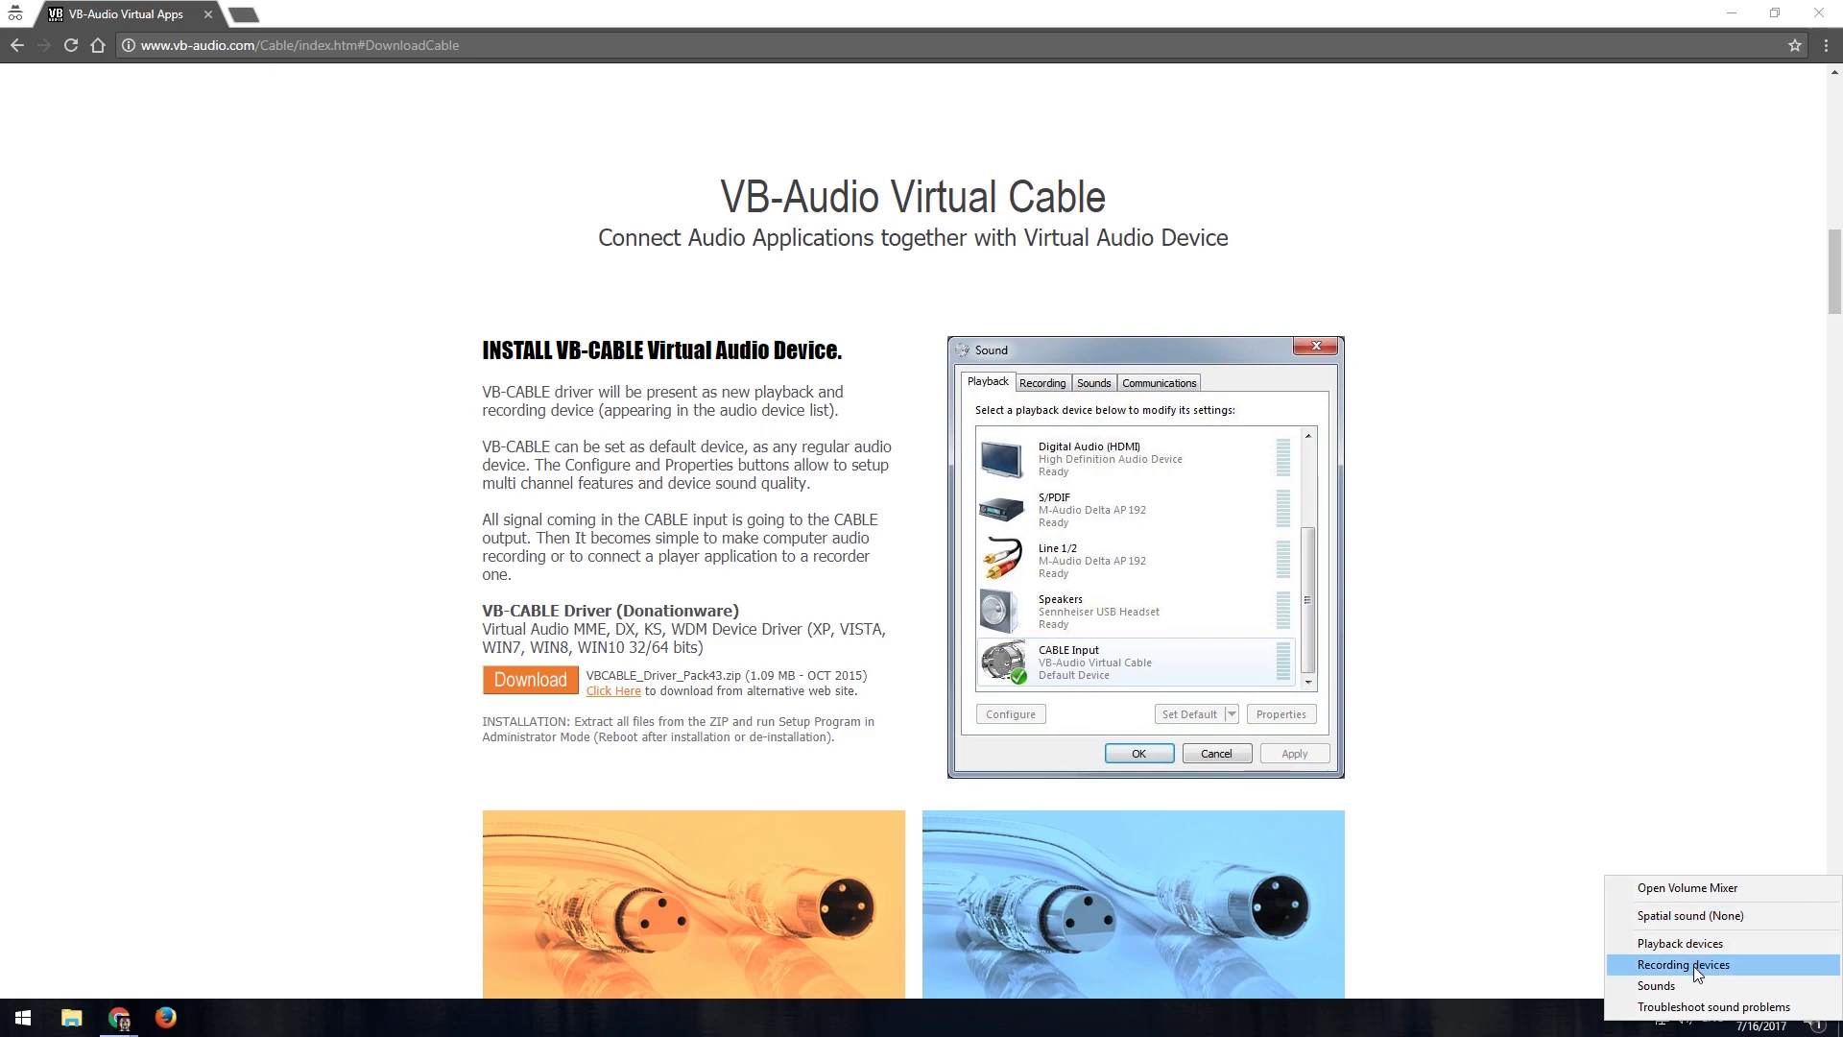
pyautogui.click(1694, 965)
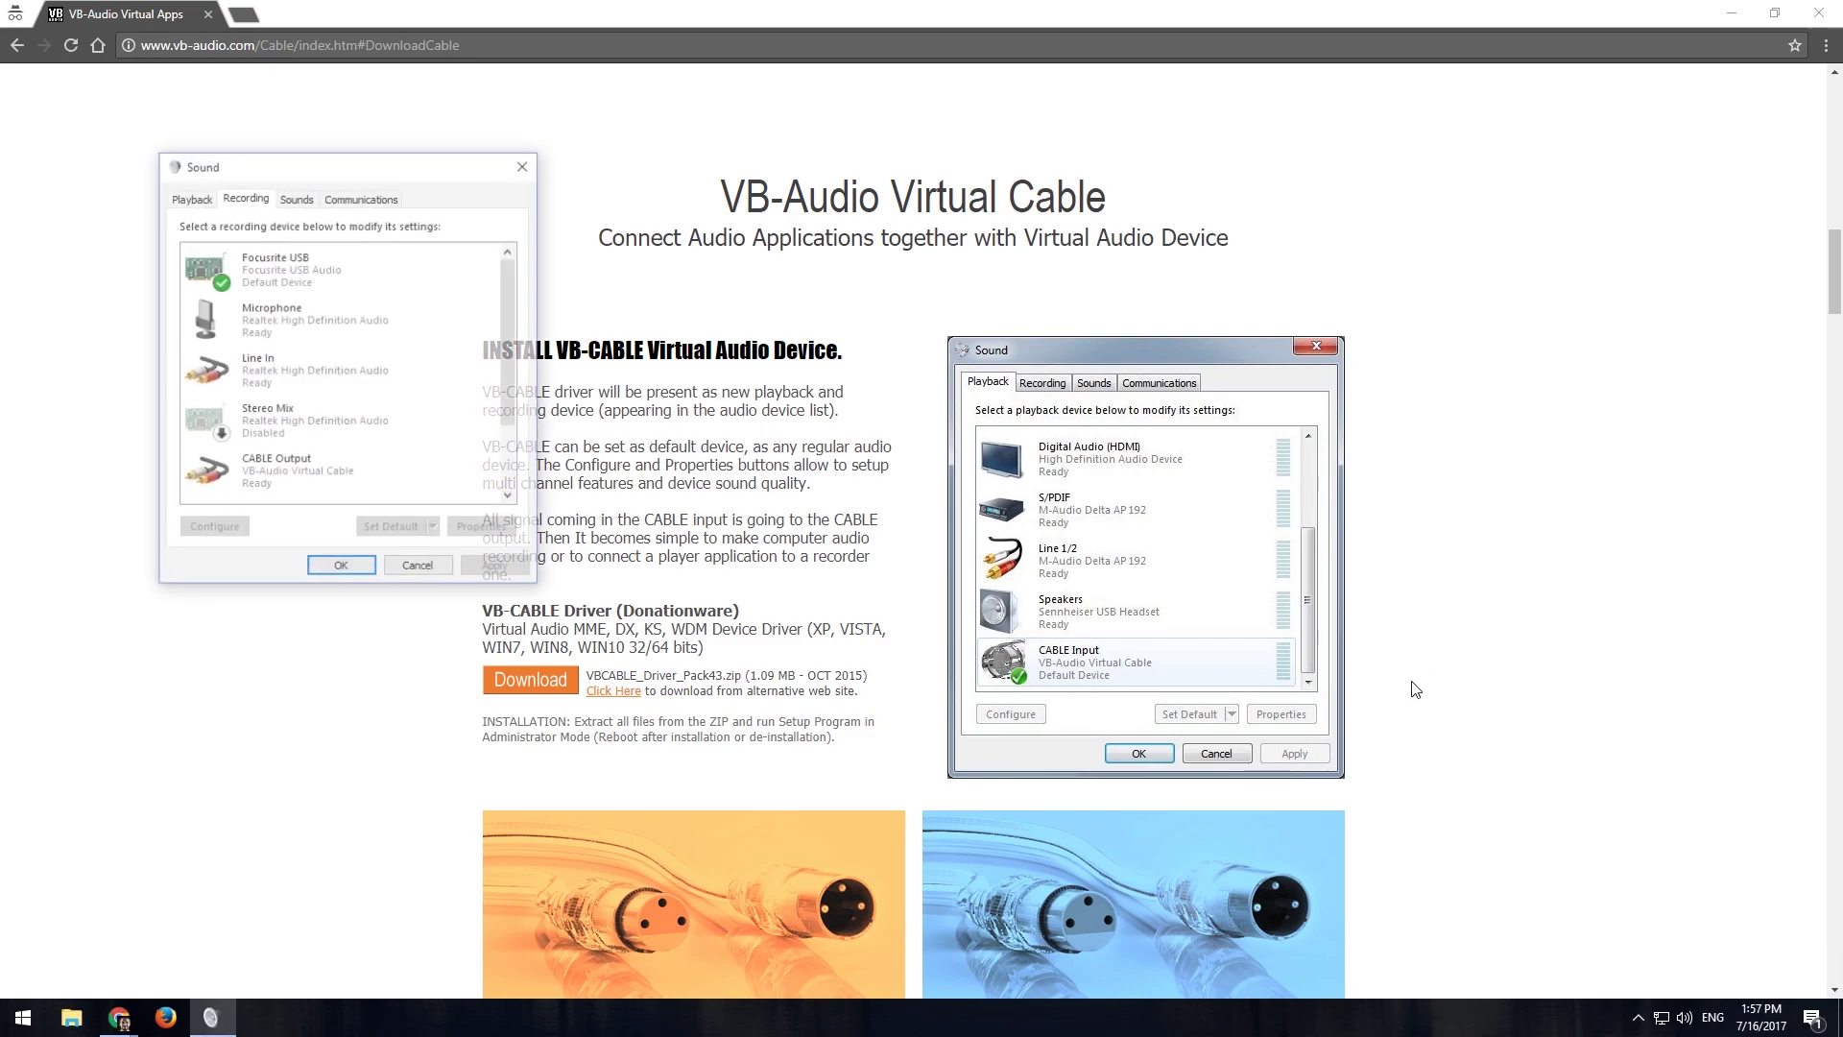
pyautogui.rightClick(279, 268)
pyautogui.click(353, 357)
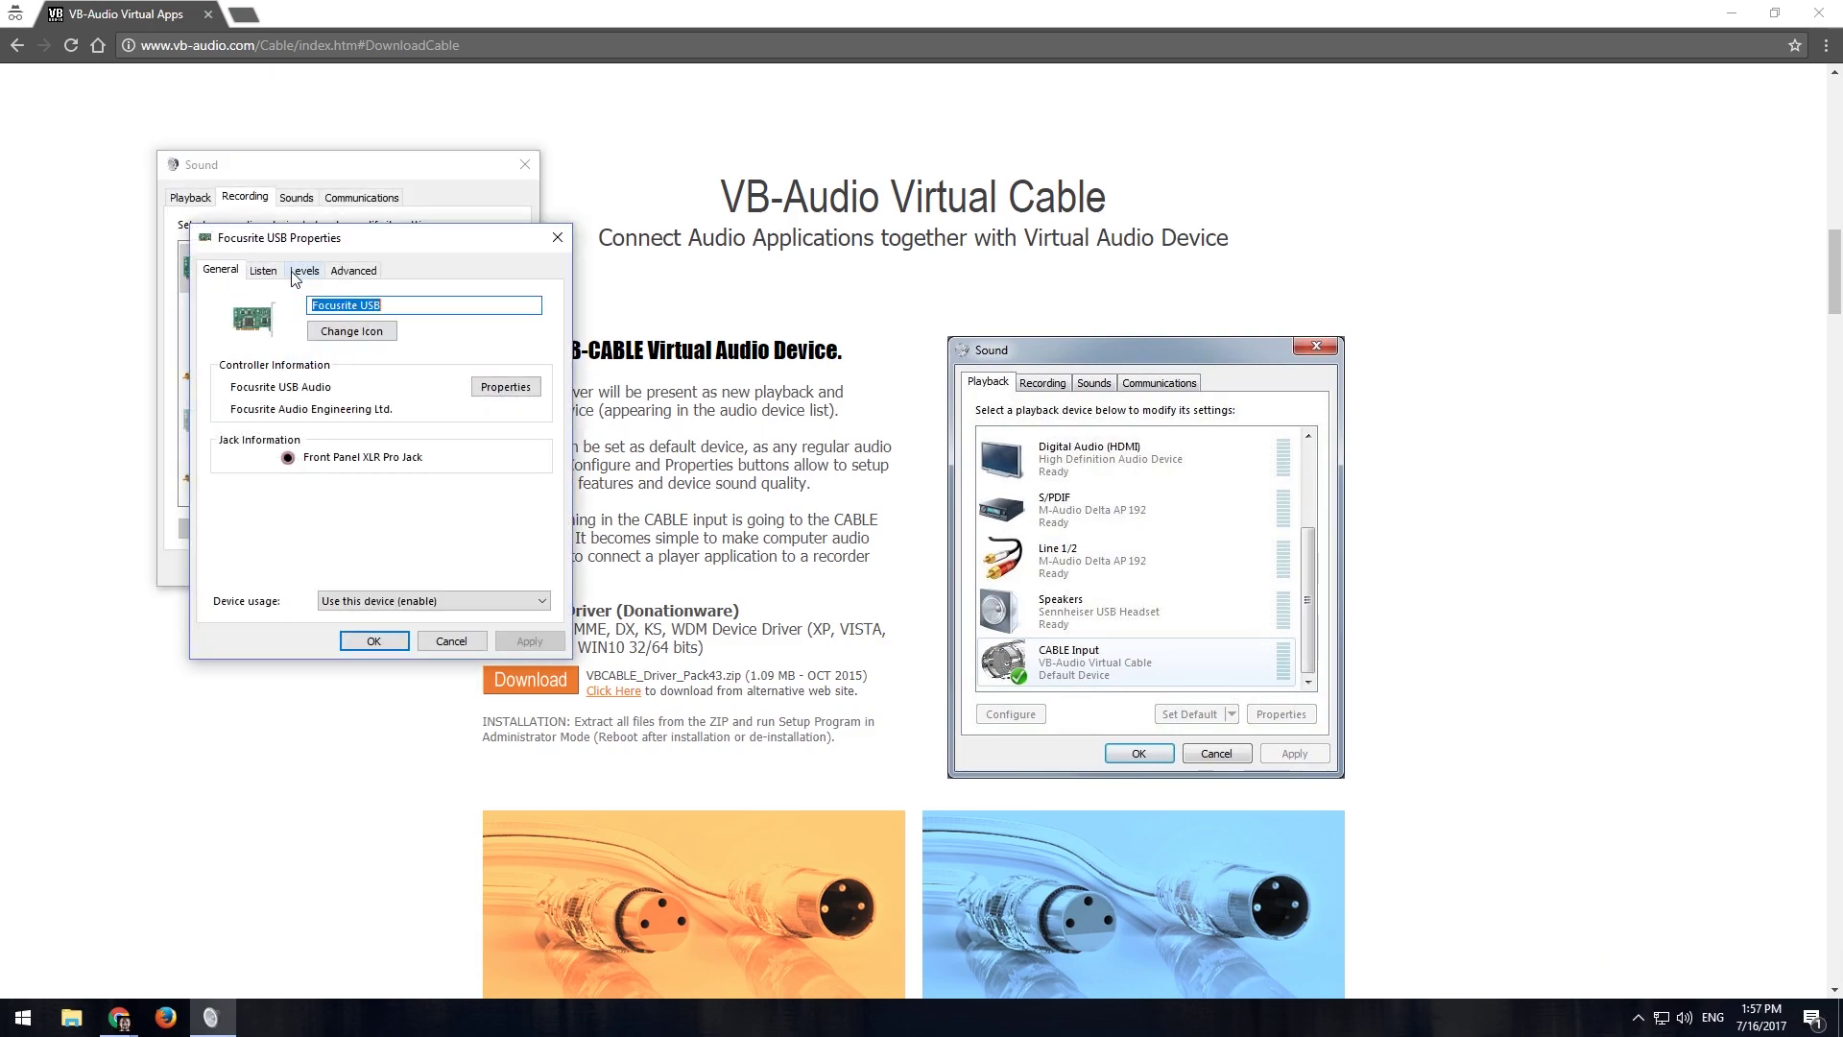
pyautogui.click(266, 270)
pyautogui.click(265, 407)
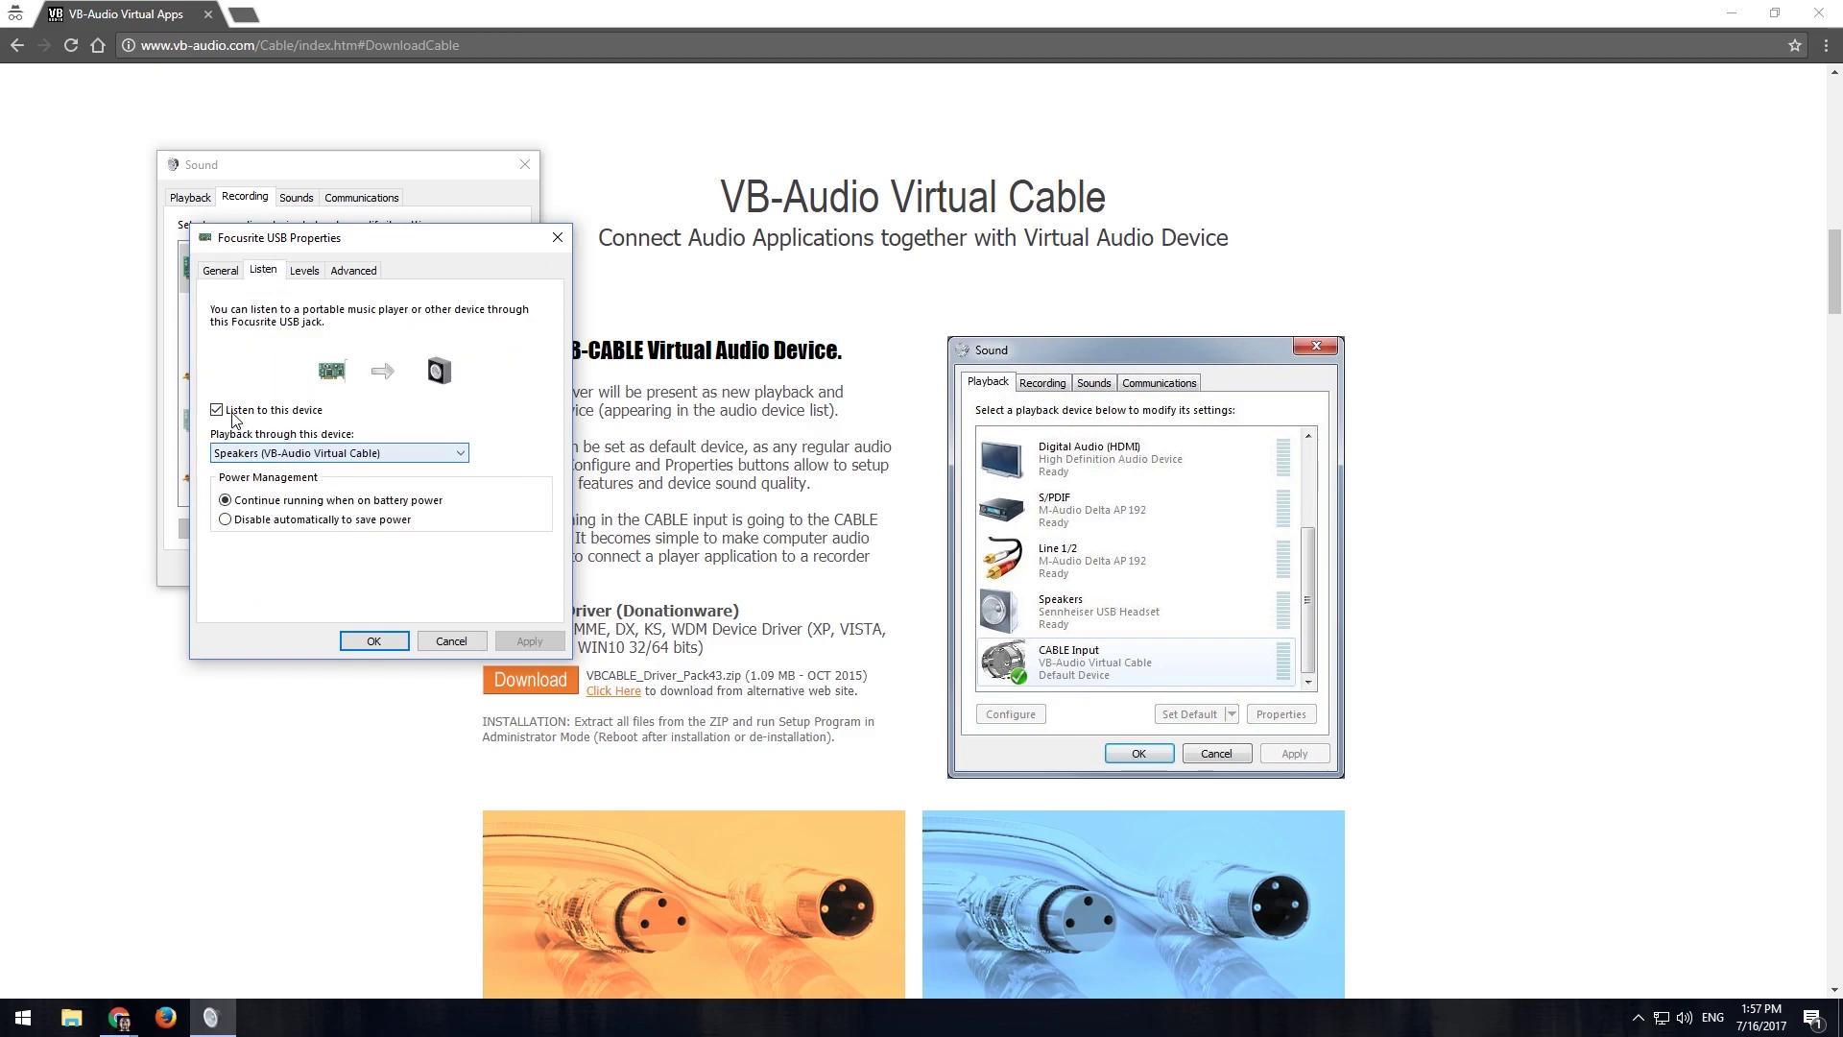
pyautogui.click(451, 640)
pyautogui.click(418, 569)
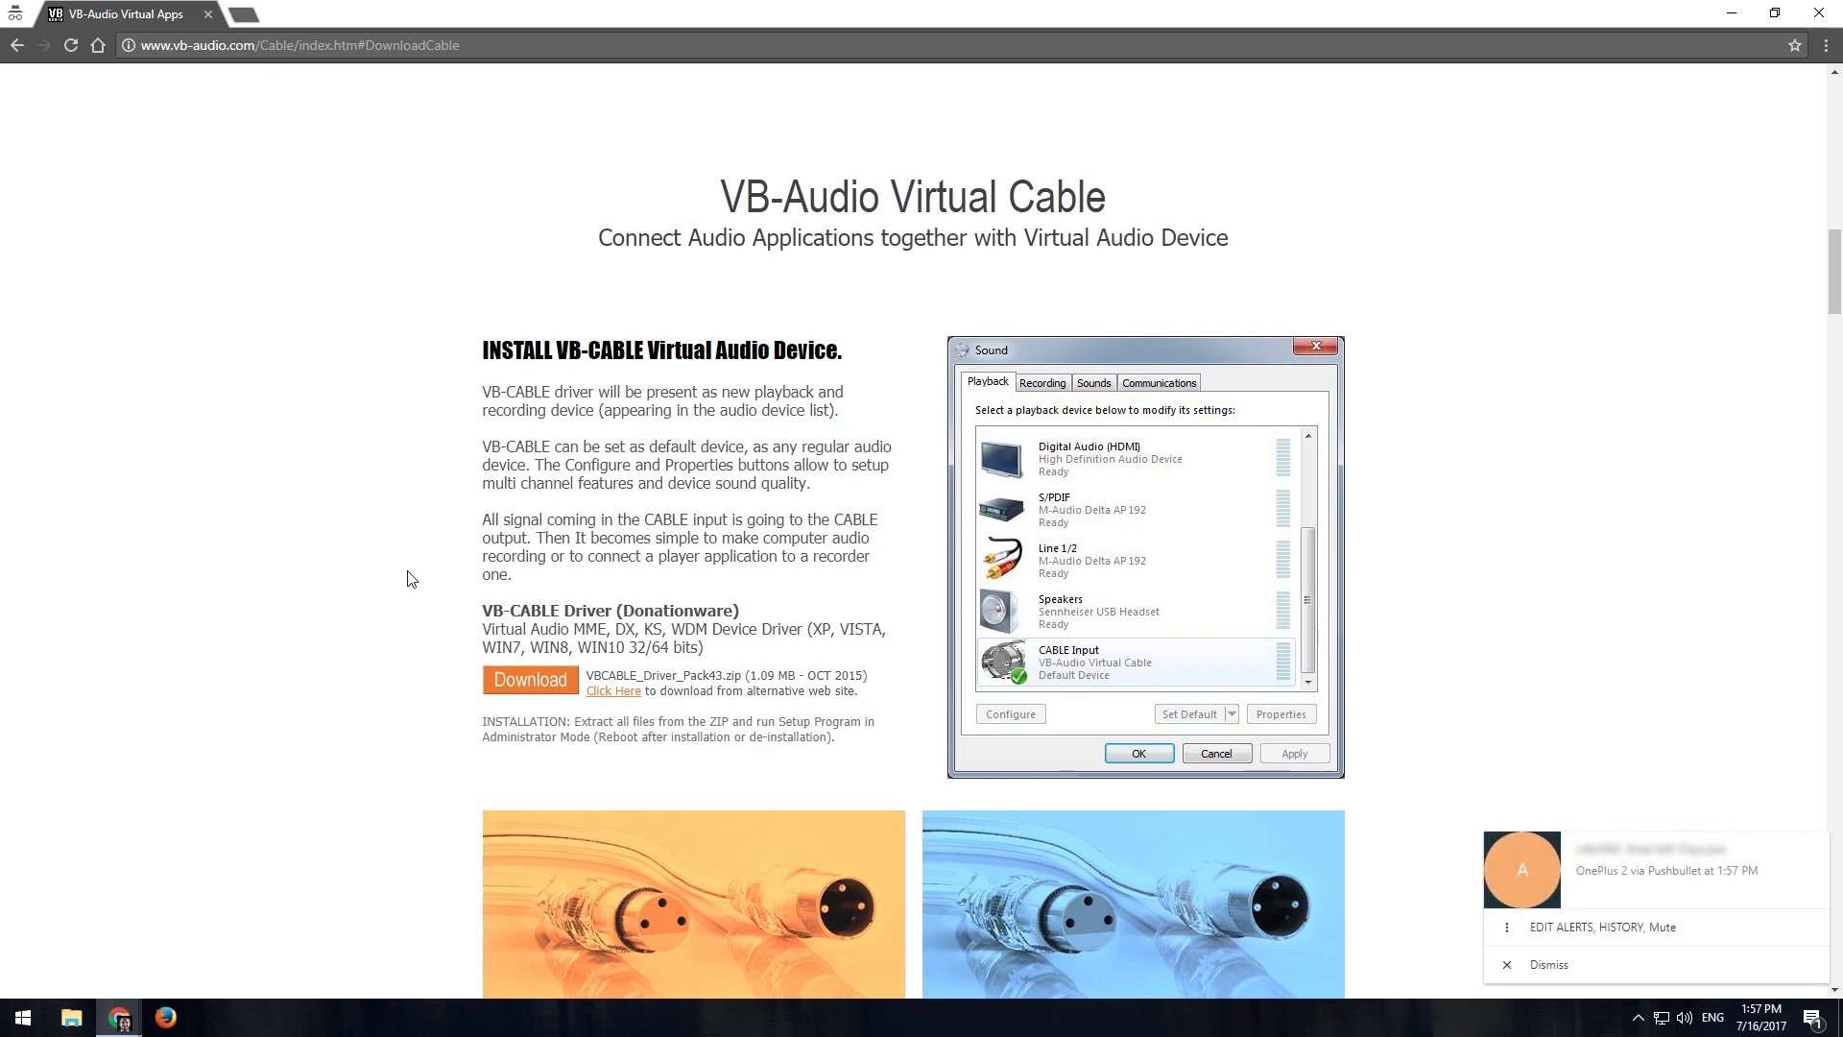
pyautogui.click(1598, 967)
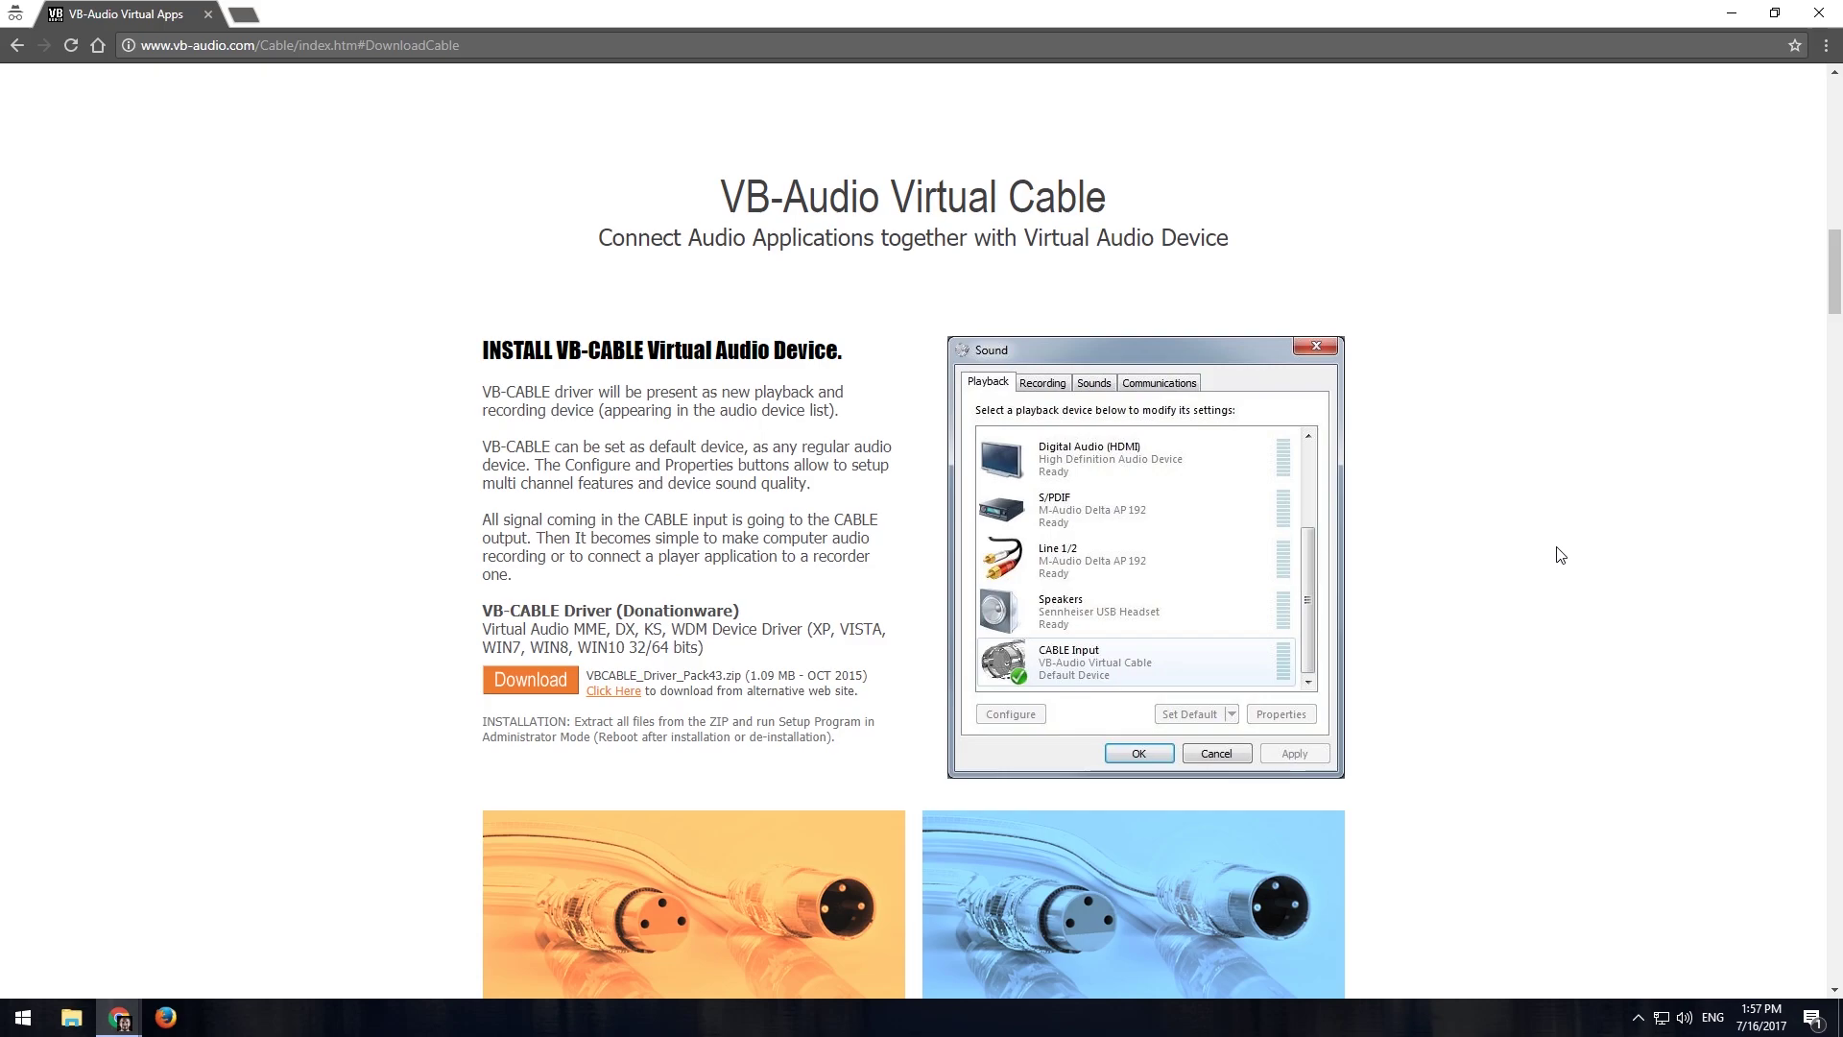